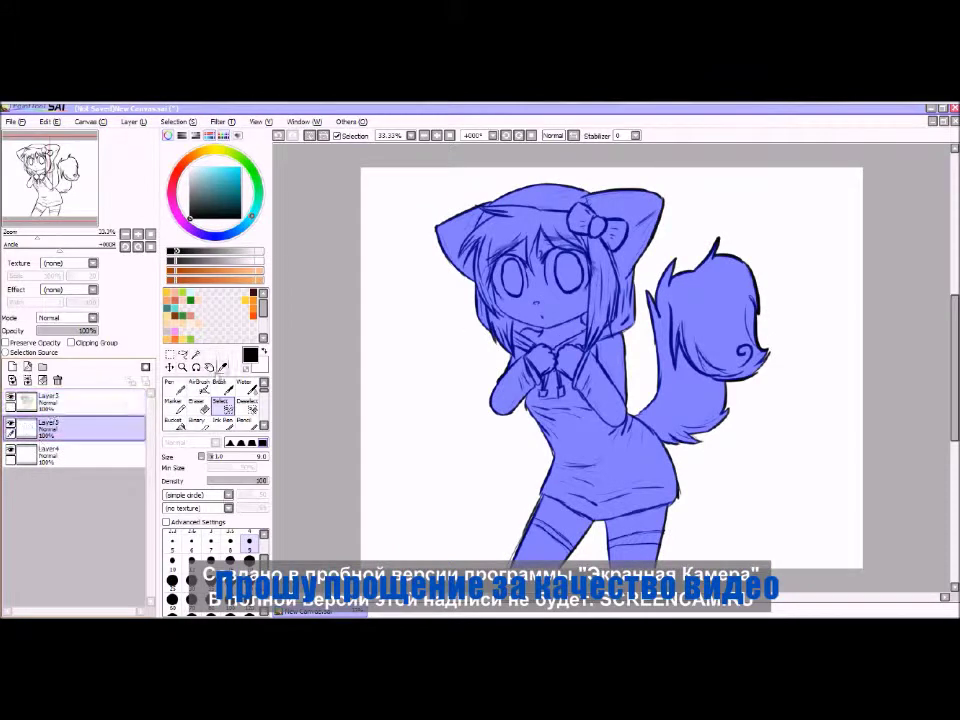
key("n")
left_click_drag(495, 265, 520, 290)
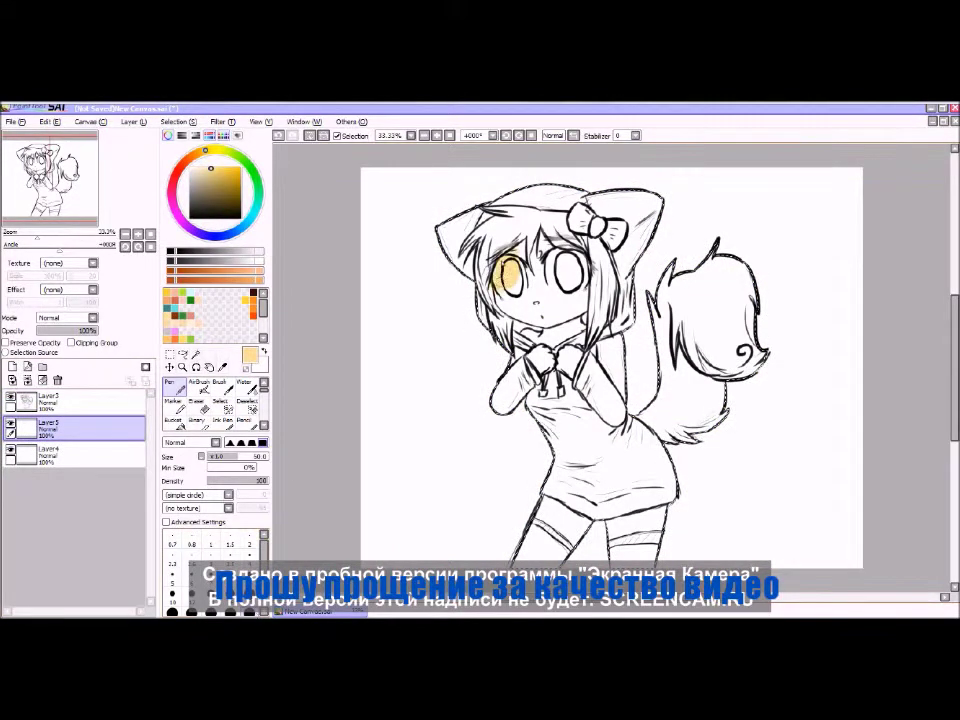
key("ctrl+z")
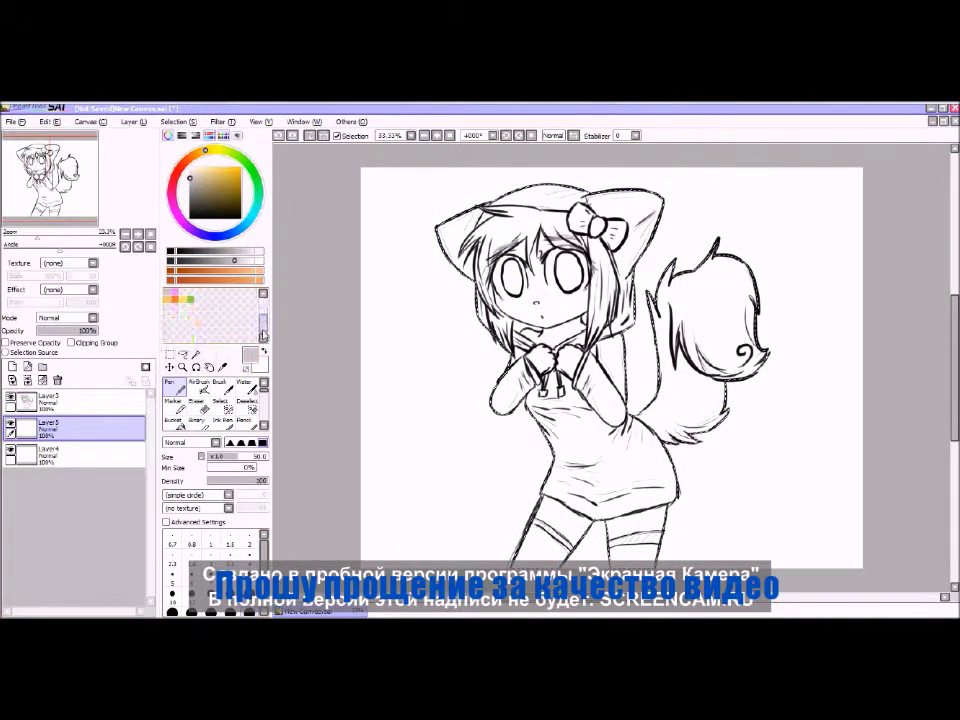
- Paint the face, hands and legs with a light grey skin base on Layer5 using the Pen
left_click_drag(495, 240, 546, 328)
left_click_drag(420, 280, 445, 305)
left_click_drag(450, 380, 400, 400)
- Paint the bangs and side locks of the hair dark grey on Layer5 with the Pen at size 20
scroll(535, 230, "up", 3)
left_click(249, 546)
mouse_move(400, 280)
left_mouse_down()
mouse_move(405, 375)
mouse_move(370, 340)
mouse_move(345, 240)
mouse_move(320, 200)
mouse_move(379, 203)
mouse_move(290, 270)
mouse_move(380, 150)
mouse_move(290, 170)
left_mouse_up()
mouse_move(400, 220)
left_mouse_down()
mouse_move(290, 235)
mouse_move(320, 160)
mouse_move(370, 205)
mouse_move(434, 225)
mouse_move(452, 315)
left_mouse_up()
left_click_drag(490, 405, 370, 295)
mouse_move(355, 235)
left_mouse_down()
mouse_move(345, 340)
mouse_move(390, 290)
mouse_move(408, 245)
left_mouse_up()
left_click_drag(548, 292, 540, 349)
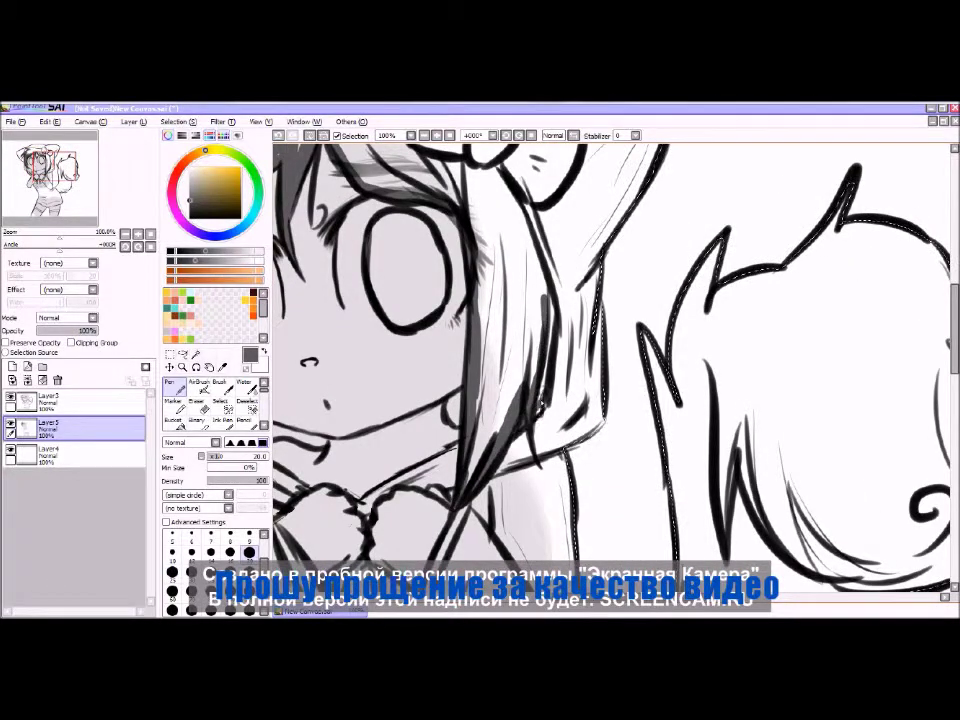
left_click_drag(400, 300, 575, 415)
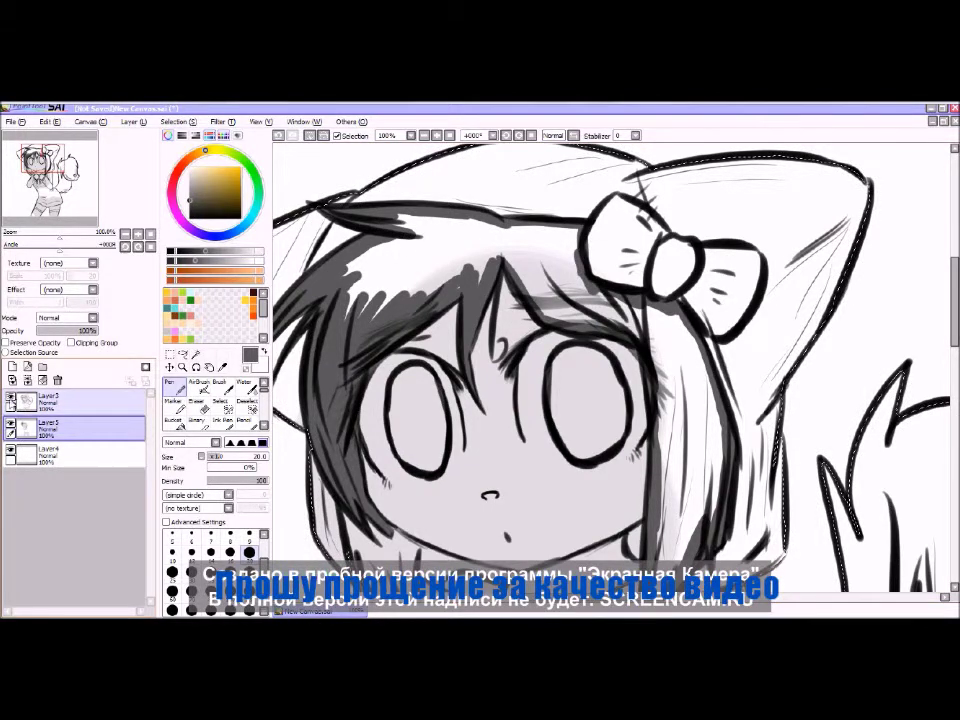
- Hide the Layer3 line art and fill the unpainted areas of the hair with dark grey using the Bucket
left_click(10, 398)
left_click(172, 420)
left_click(400, 300)
left_click(700, 330)
left_click(440, 135)
left_click(540, 250)
left_click(445, 140)
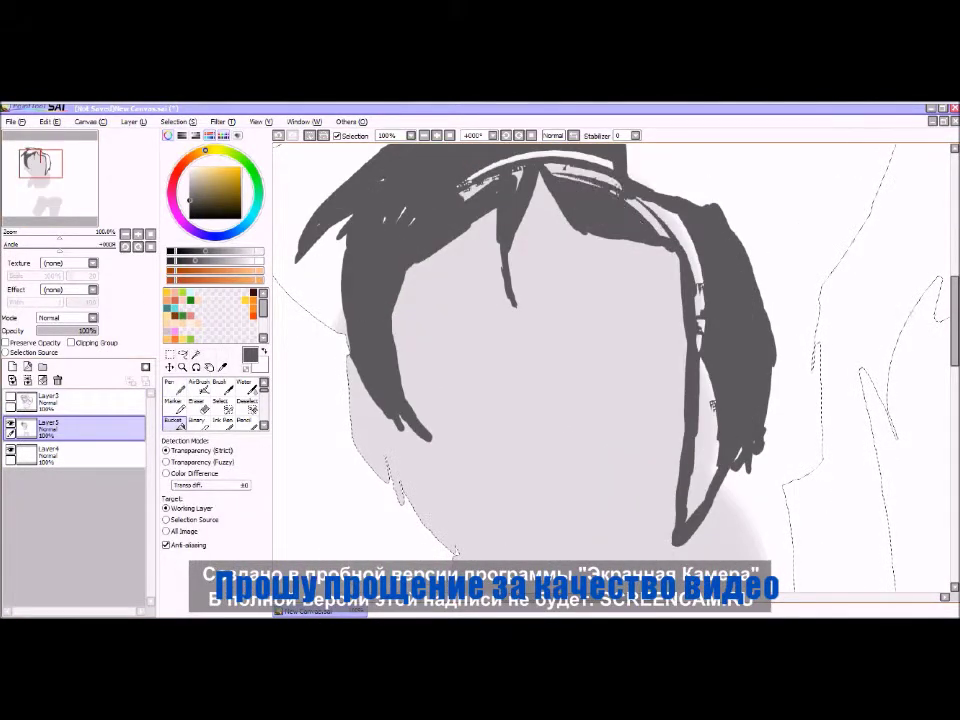
left_click(515, 185)
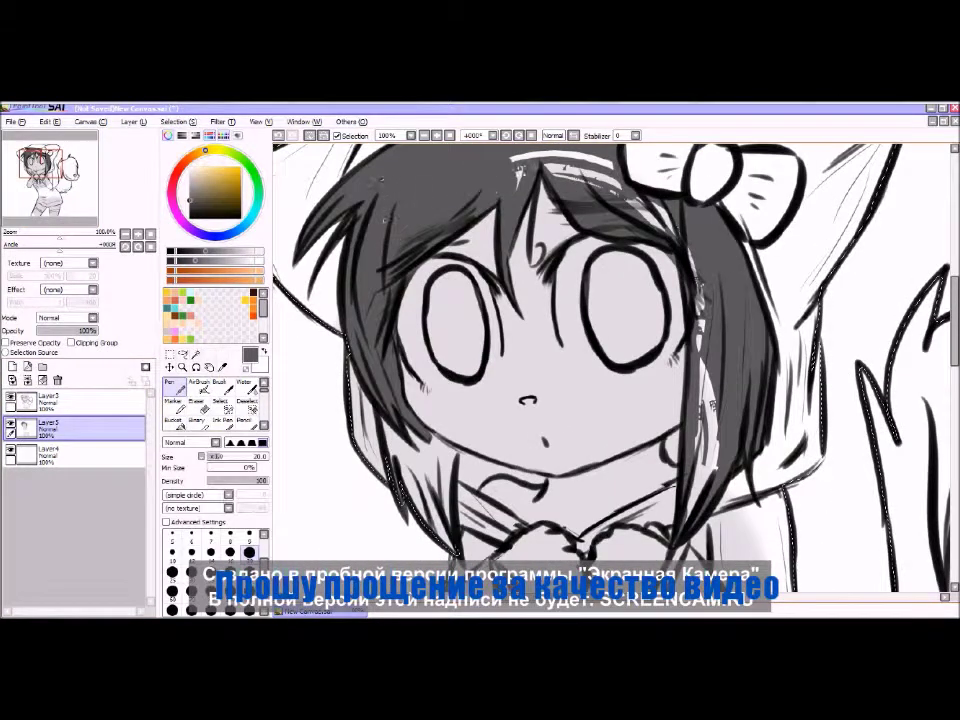
- Cover the remaining gaps in the hair and paint the lower side locks dark grey with the Pen
left_click_drag(612, 168, 534, 152)
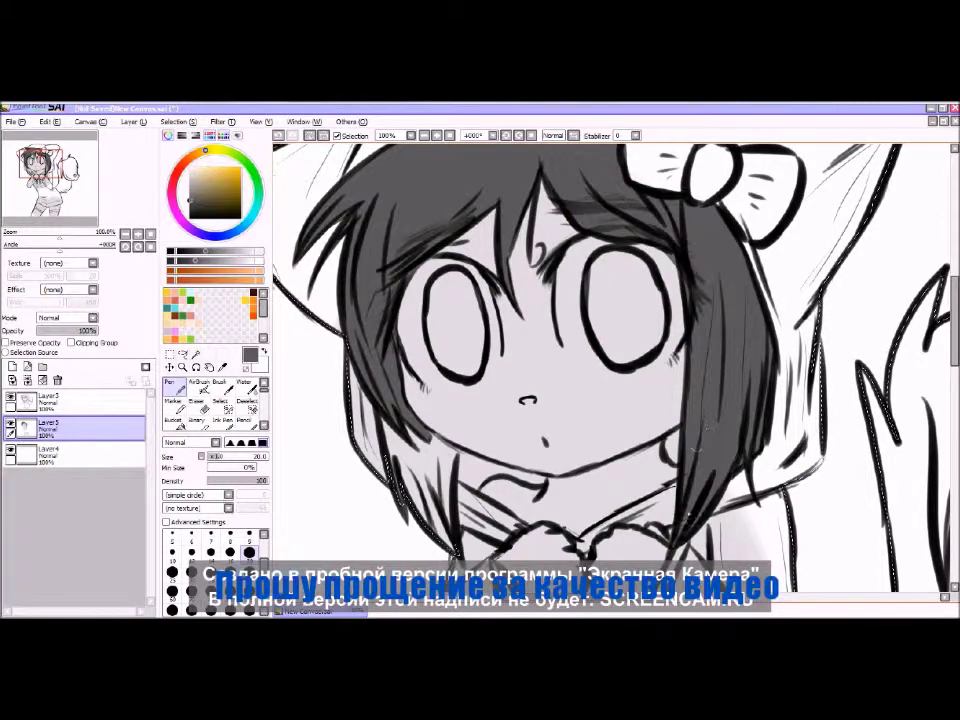
left_click_drag(410, 420, 380, 505)
mouse_move(340, 336)
left_mouse_down()
mouse_move(310, 412)
mouse_move(300, 370)
mouse_move(310, 348)
left_mouse_up()
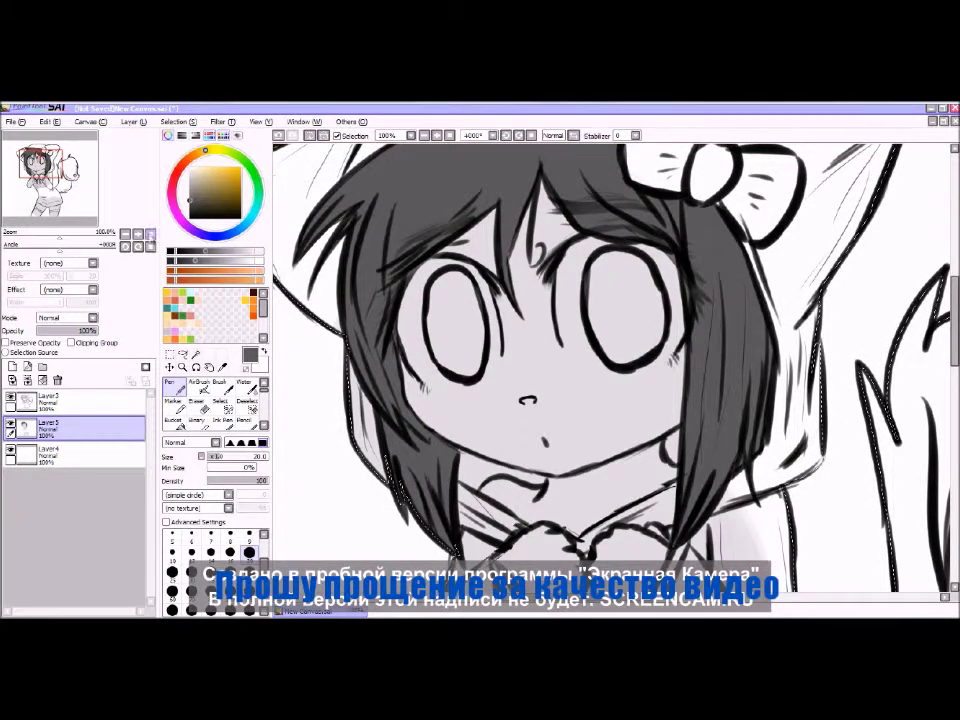
- Fill the tail with the dark grey hair colour using the Bucket
key("minus")
key("minus")
key("minus")
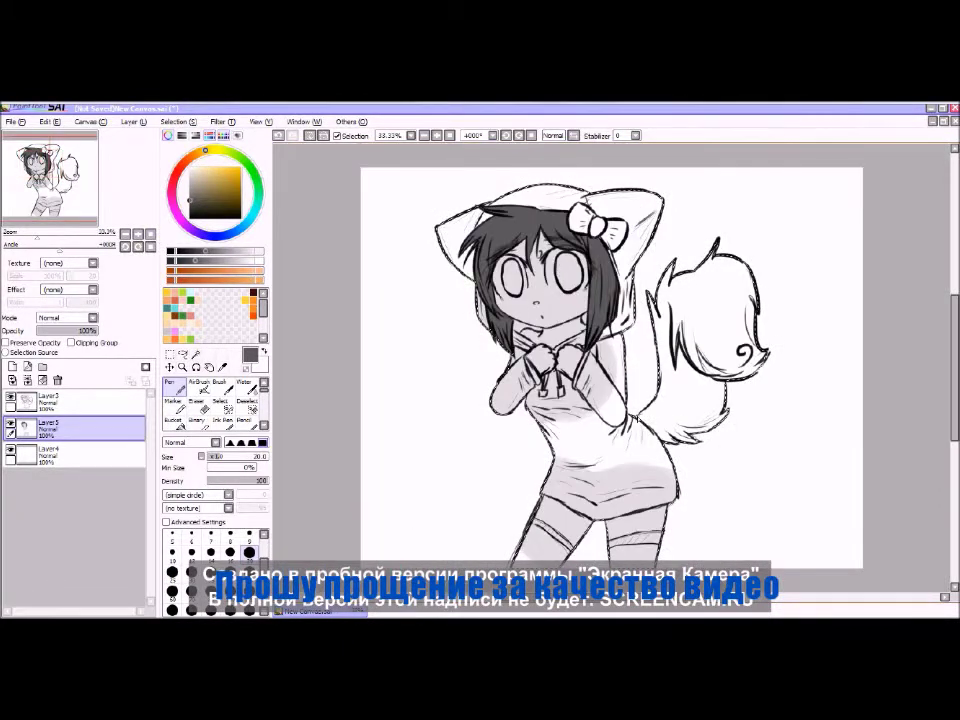
left_click(173, 422)
left_click(705, 330)
- Paint the bow salmon with the Pen and pick up the dark grey hair colour for edge touch-ups at size 20
left_click(168, 297)
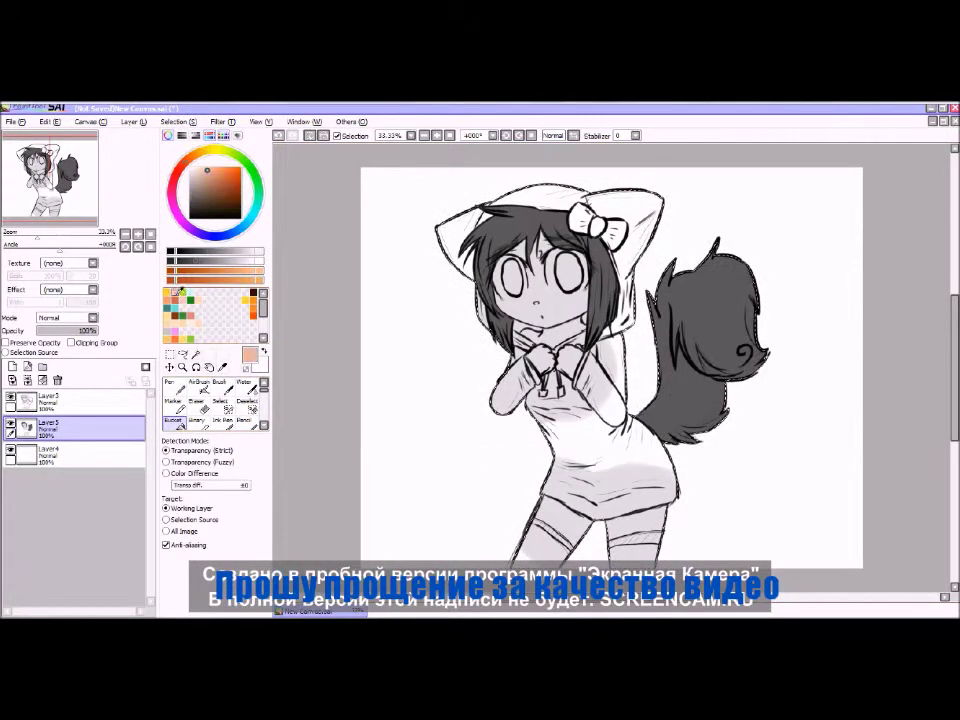
key("plus")
key("plus")
left_click(170, 383)
mouse_move(485, 205)
left_mouse_down()
mouse_move(515, 222)
mouse_move(500, 238)
mouse_move(578, 246)
left_mouse_up()
left_click(249, 551)
left_click(541, 290, "alt")
- Colour both stockings peach, starting from the bands on the thighs
scroll(541, 290, "down", 5)
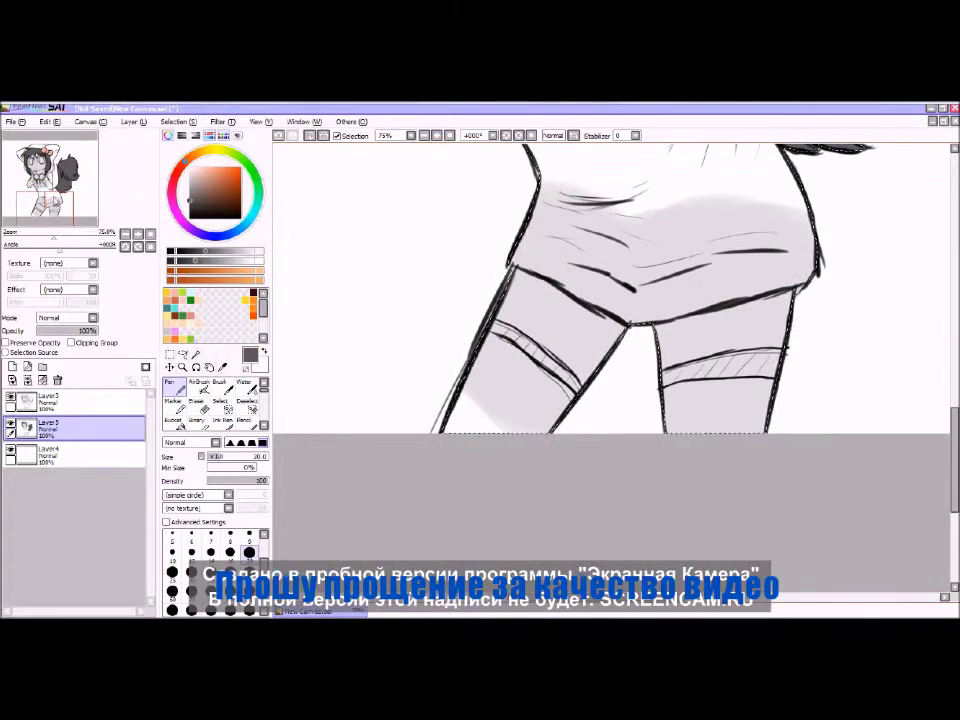
left_click(203, 302)
left_click_drag(461, 395, 470, 425)
mouse_move(500, 375)
left_mouse_down()
mouse_move(540, 435)
mouse_move(560, 400)
left_mouse_up()
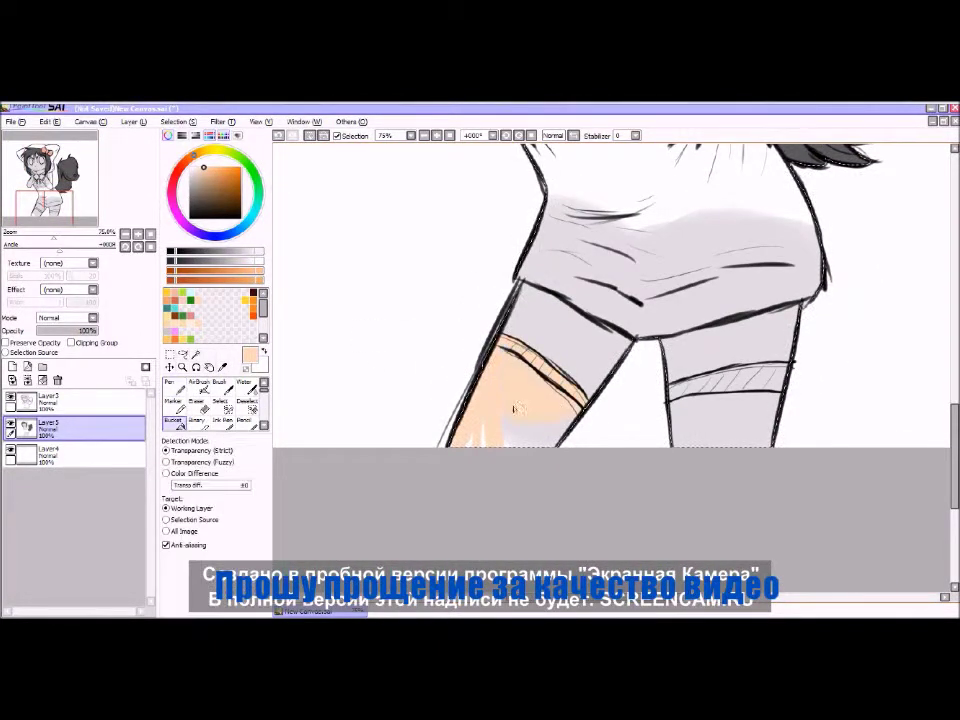
mouse_move(680, 385)
left_mouse_down()
mouse_move(715, 400)
mouse_move(690, 425)
left_mouse_up()
- Recolour the hood's bow with the same peach as the stockings
scroll(690, 425, "up", 5)
left_click(172, 420)
left_click(172, 383)
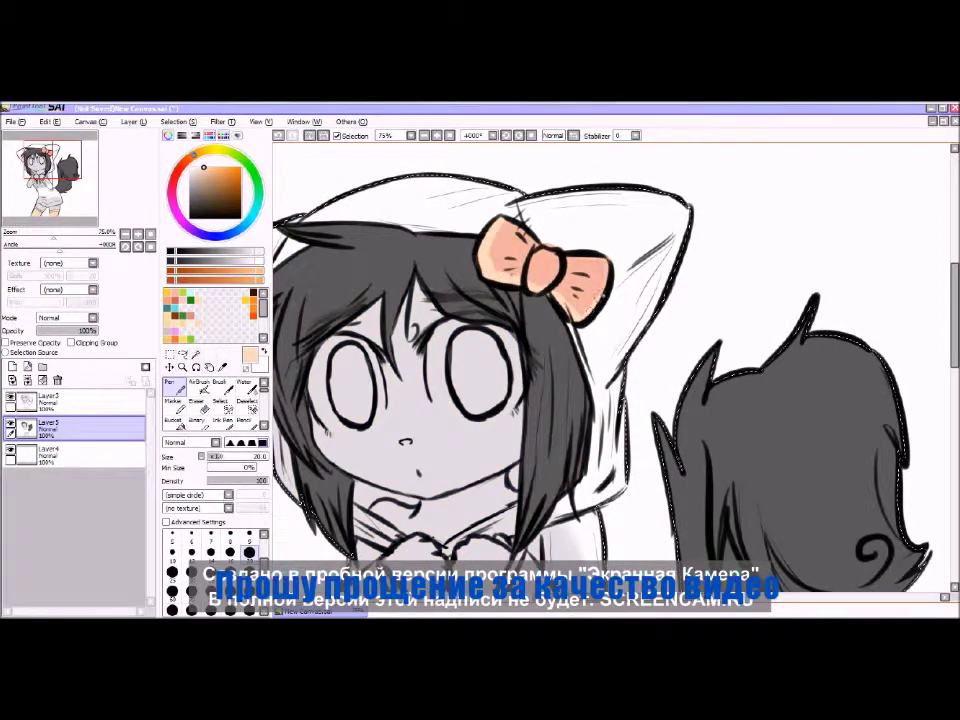
- Paint the cuffs of both hoodie sleeves peach with the Pen
scroll(445, 340, "down", 5)
left_click_drag(428, 305, 450, 350)
left_click_drag(562, 285, 537, 352)
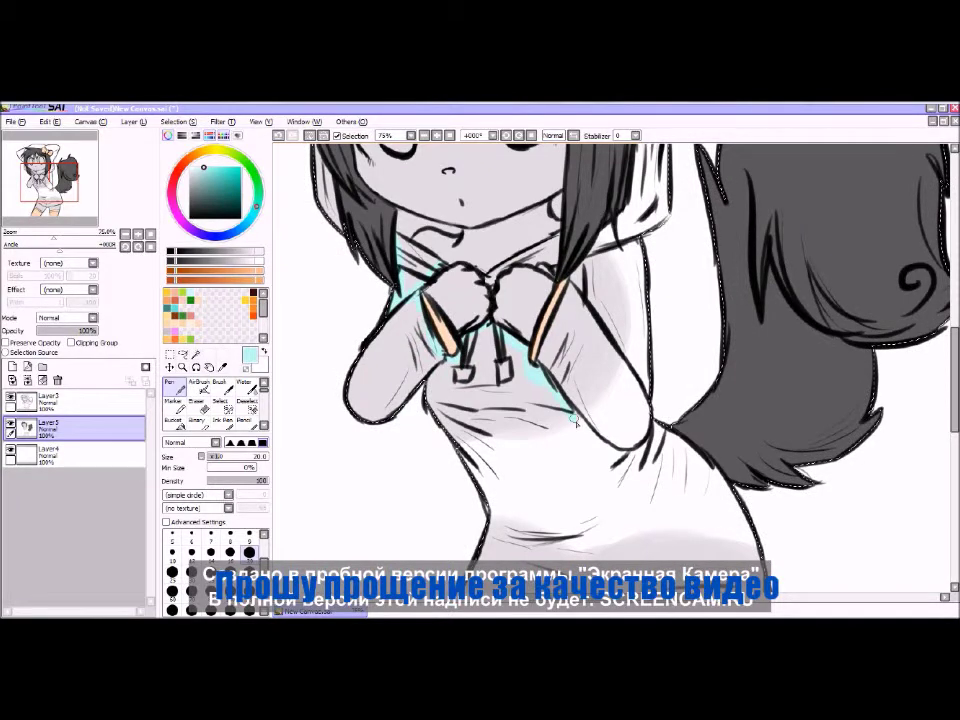
- Outline the hoodie's collar, sleeves and chest in light aqua with the Pen
left_click_drag(415, 262, 360, 350)
left_click_drag(570, 300, 490, 500)
key("g")
left_click(503, 432)
key("ctrl+z")
left_click(503, 432)
key("ctrl+z")
- Hide the Layer3 line art and fill the hoodie's sleeves and chest with light aqua using the Bucket
left_click(540, 465)
left_click(10, 397)
left_click(170, 384)
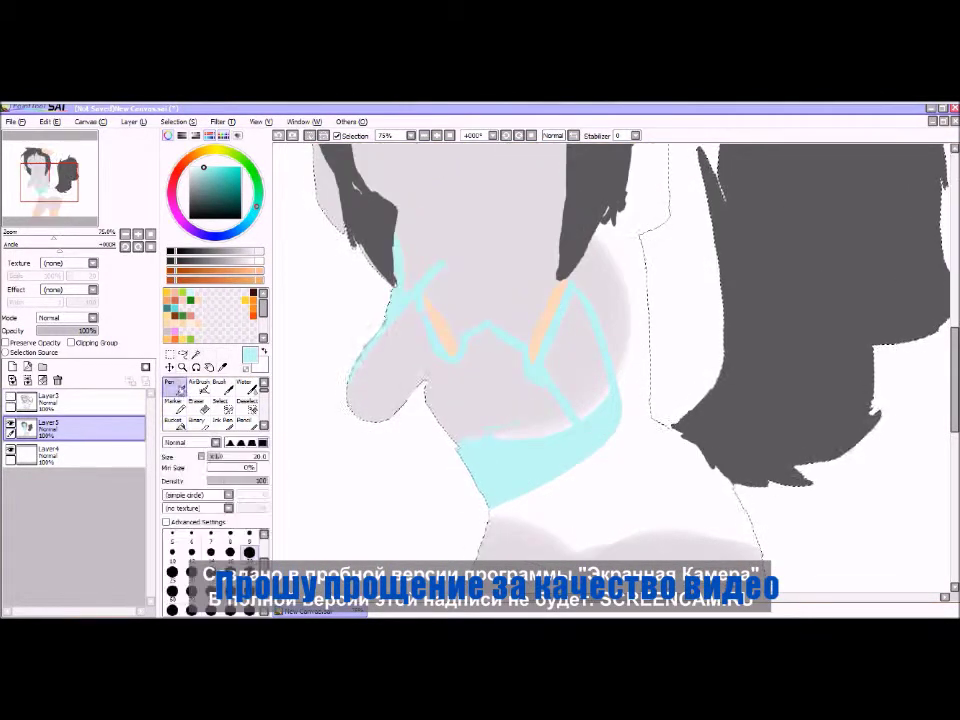
key("g")
left_click(426, 325)
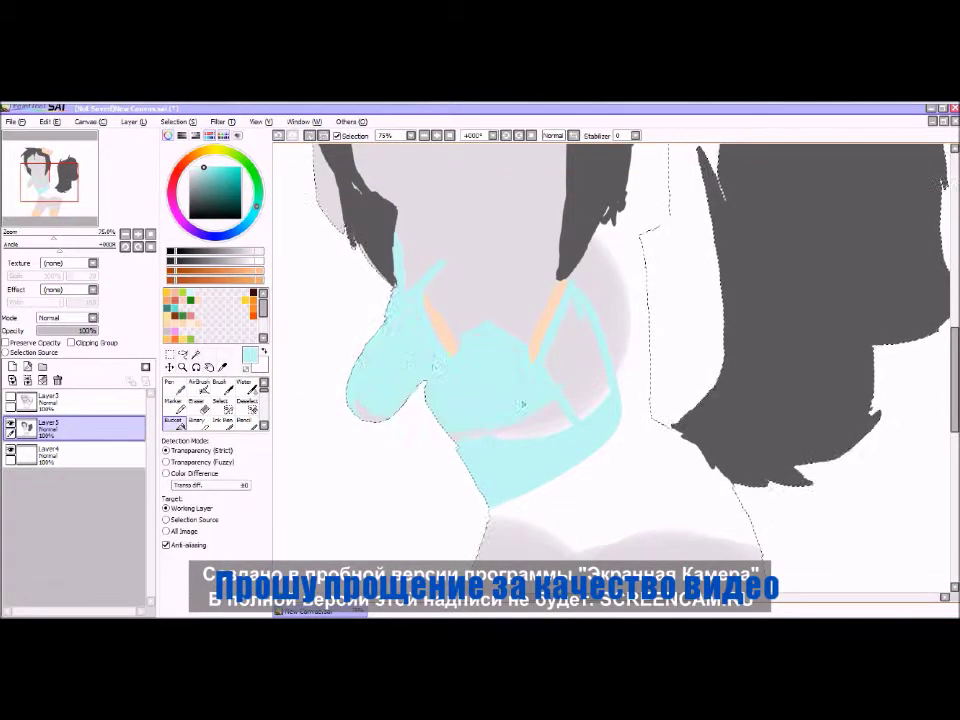
- Show the line art again and paint the hoodie's leftover sleeve areas, collar and left hood edge light aqua
left_click(10, 397)
left_click(170, 384)
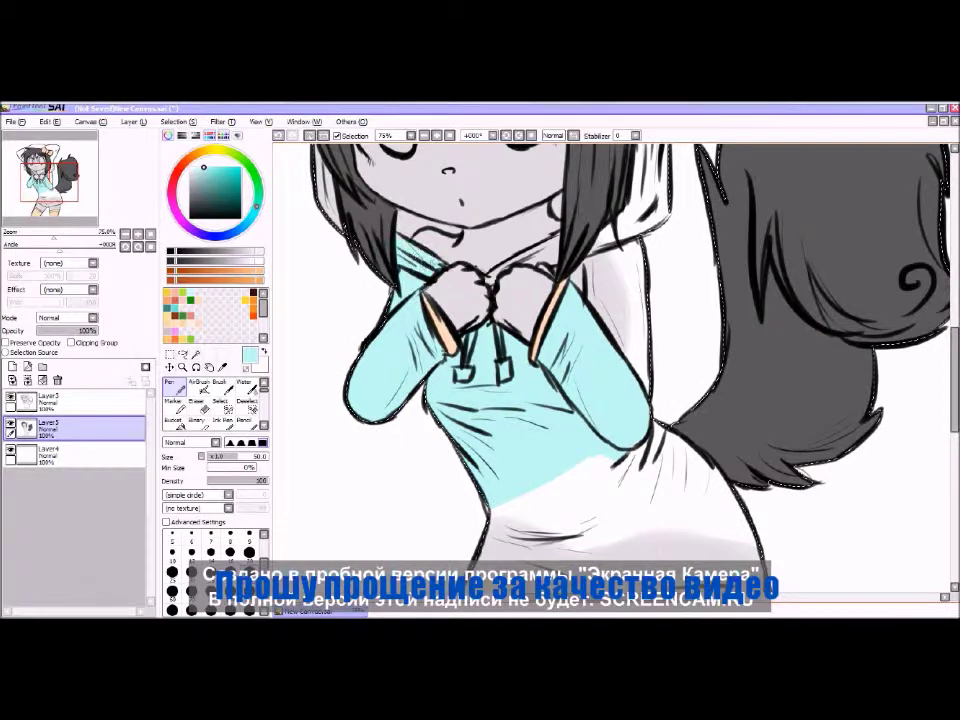
left_click_drag(540, 360, 625, 460)
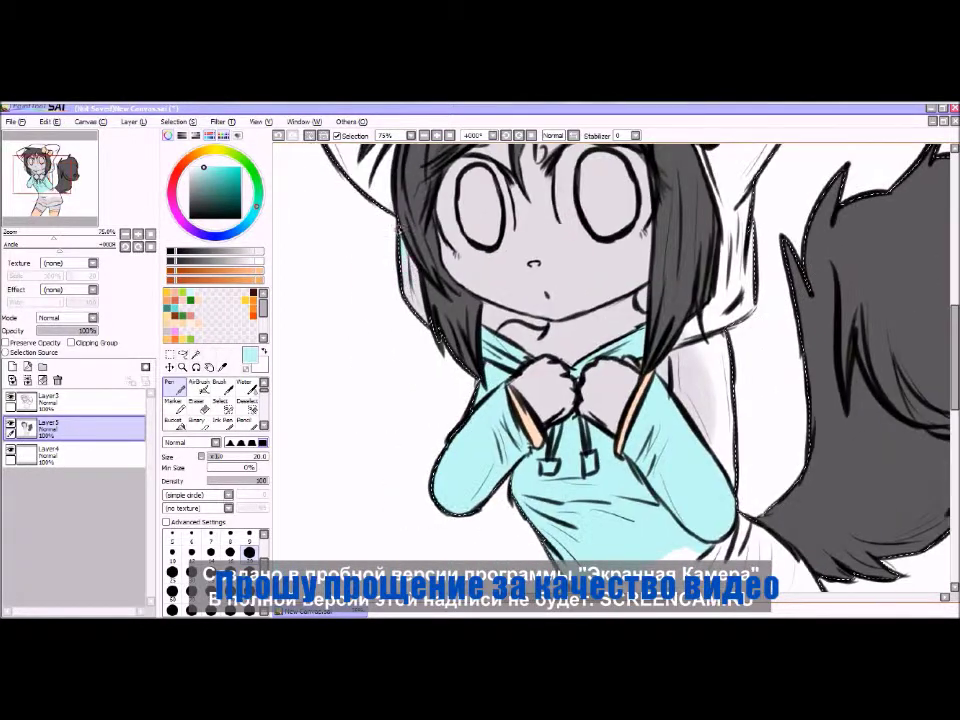
left_click_drag(406, 313, 296, 303)
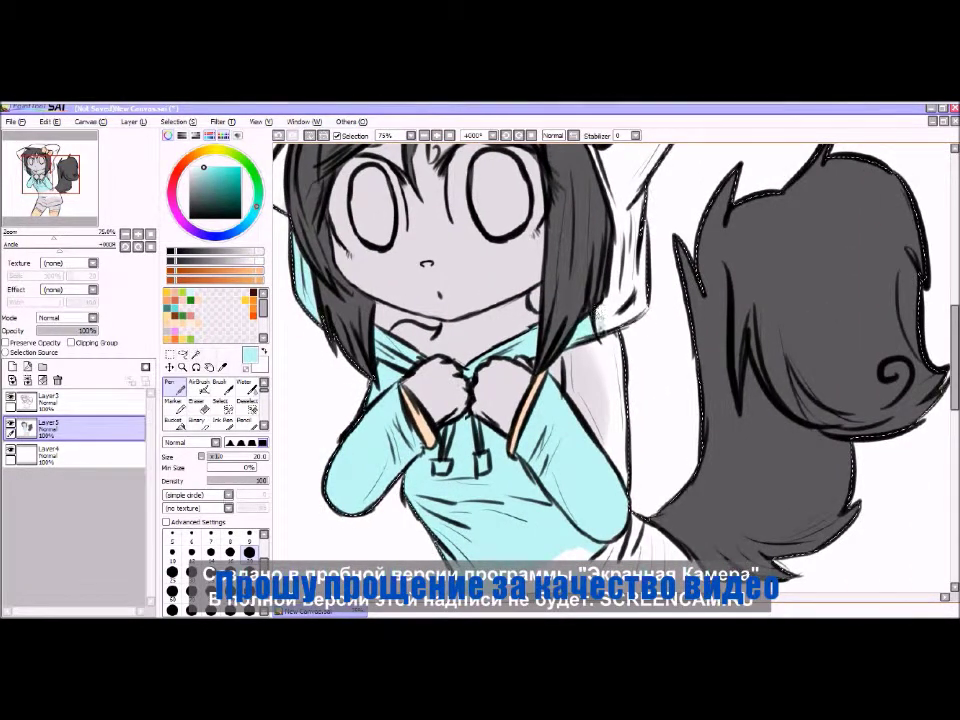
- Enlarge the Pen to size 50 and paint the hoodie's back, the hood's right side and the right ear light aqua
key("bracketright")
key("bracketright")
key("bracketright")
key("bracketright")
key("bracketright")
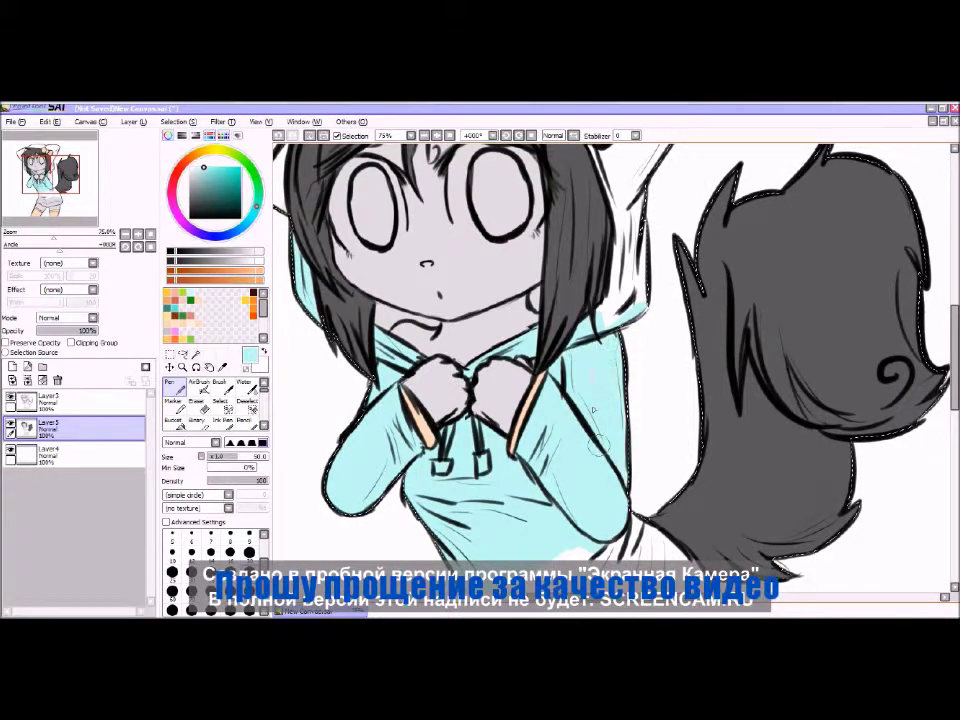
left_click_drag(480, 150, 430, 290)
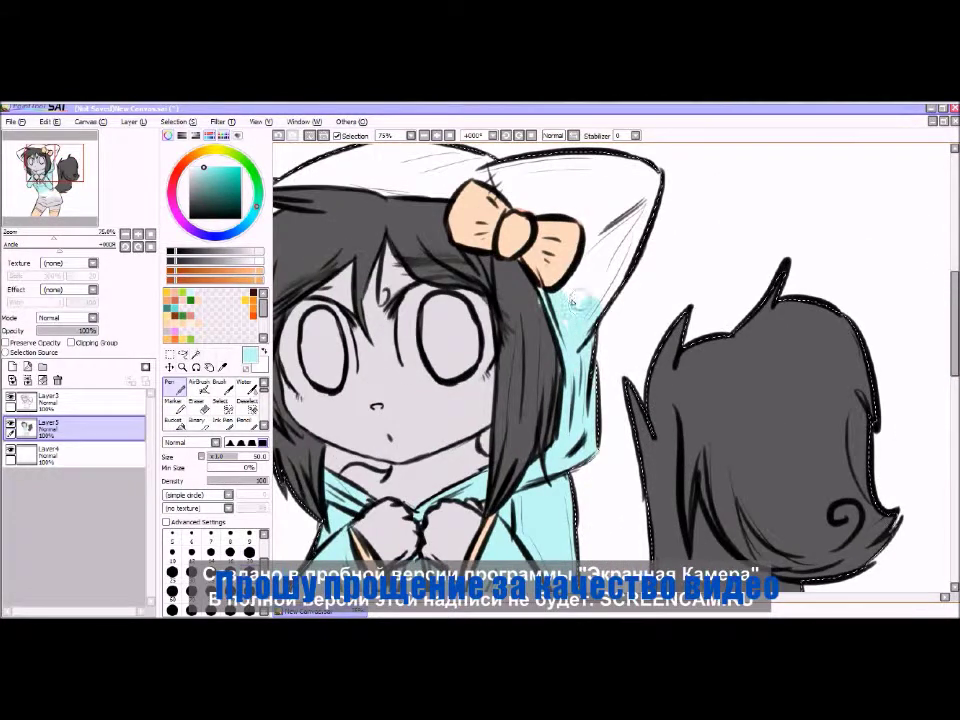
left_click_drag(488, 151, 346, 115)
left_click_drag(400, 300, 580, 300)
- Paint the hood's left ear and the top of the hood light aqua
left_click_drag(336, 160, 285, 240)
left_click_drag(320, 200, 286, 258)
left_click_drag(318, 148, 256, 222)
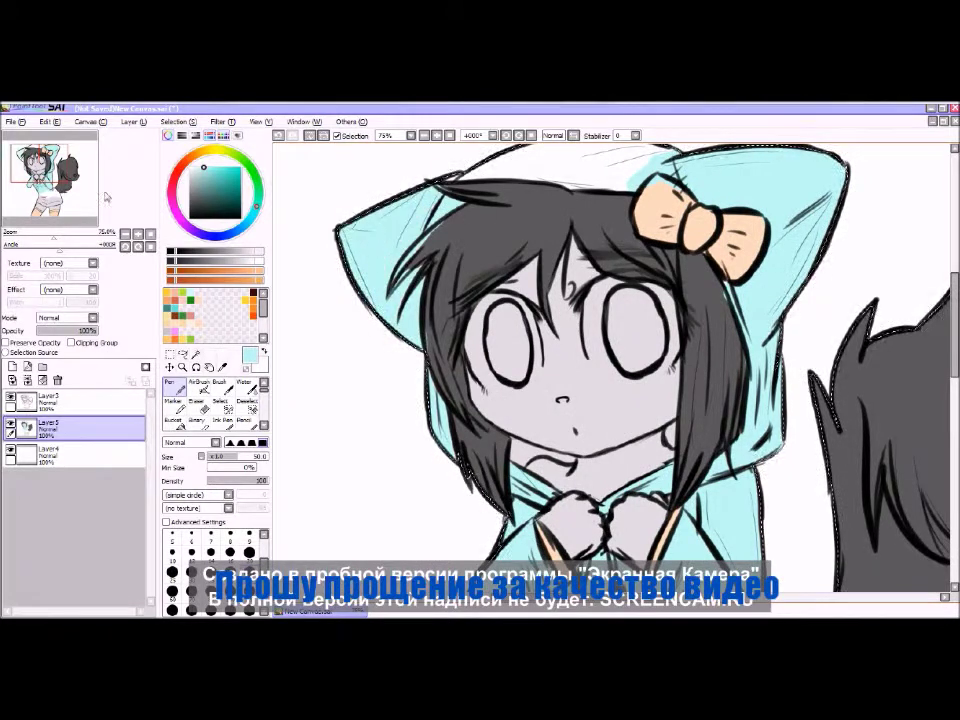
left_click_drag(500, 300, 450, 370)
left_click_drag(448, 166, 366, 200)
- Touch up the hair and bow edges against the hood with the Pen at size 20, sampling their existing colours
left_click(249, 552)
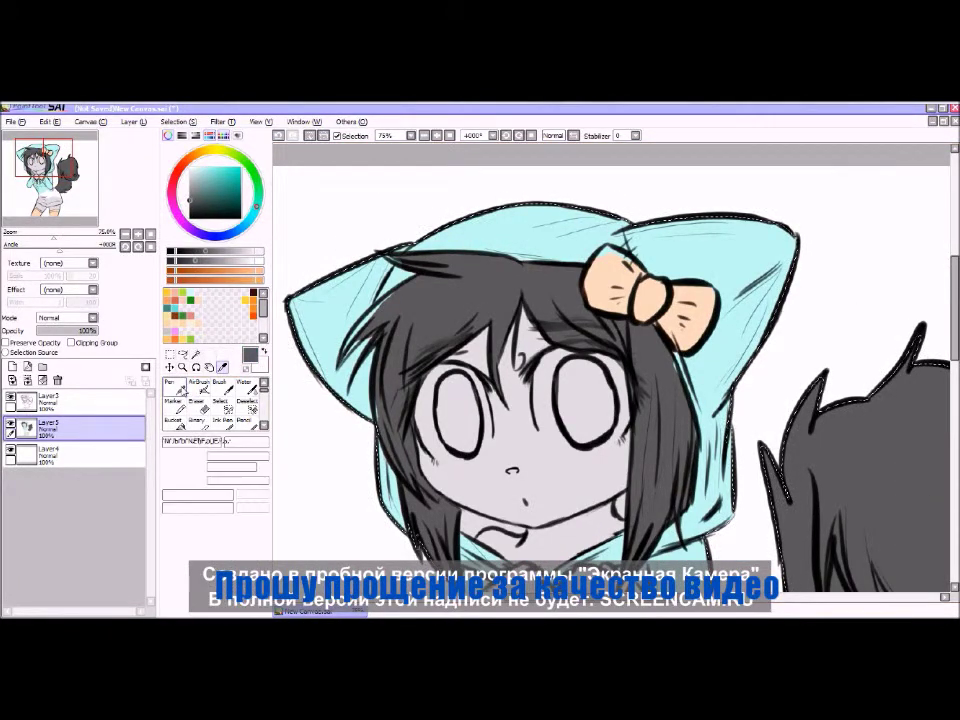
left_click(378, 308, "alt")
left_click(601, 262, "alt")
- Paint the hoodie's hem light aqua and fill the rest of its lower part with the Bucket
scroll(601, 262, "down", 3)
left_click(520, 420, "alt")
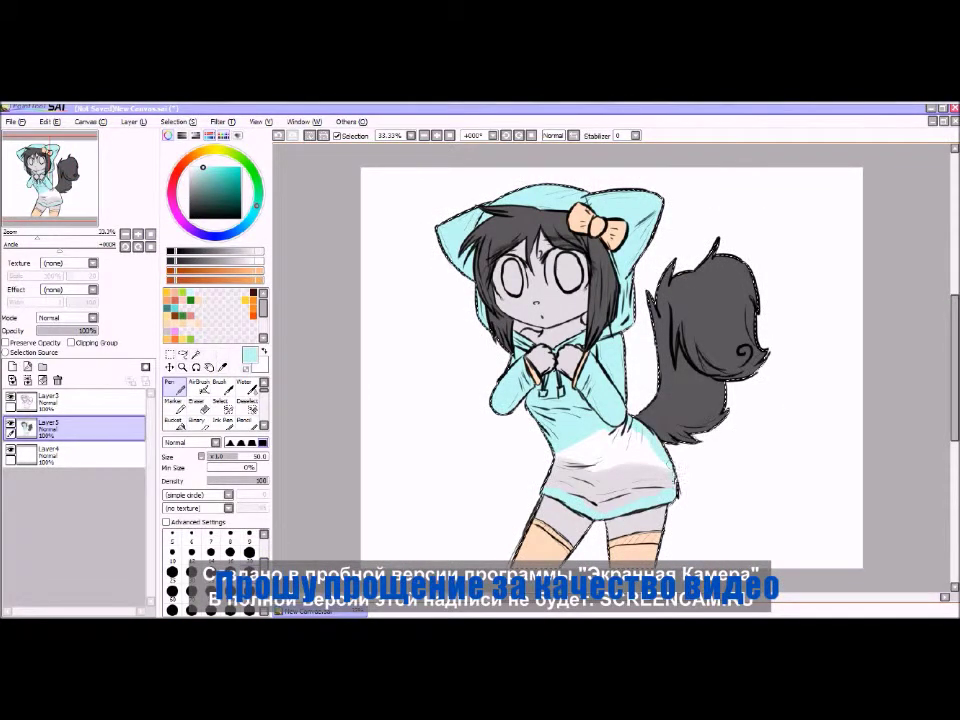
left_click(172, 420)
left_click(600, 470)
left_click(172, 386)
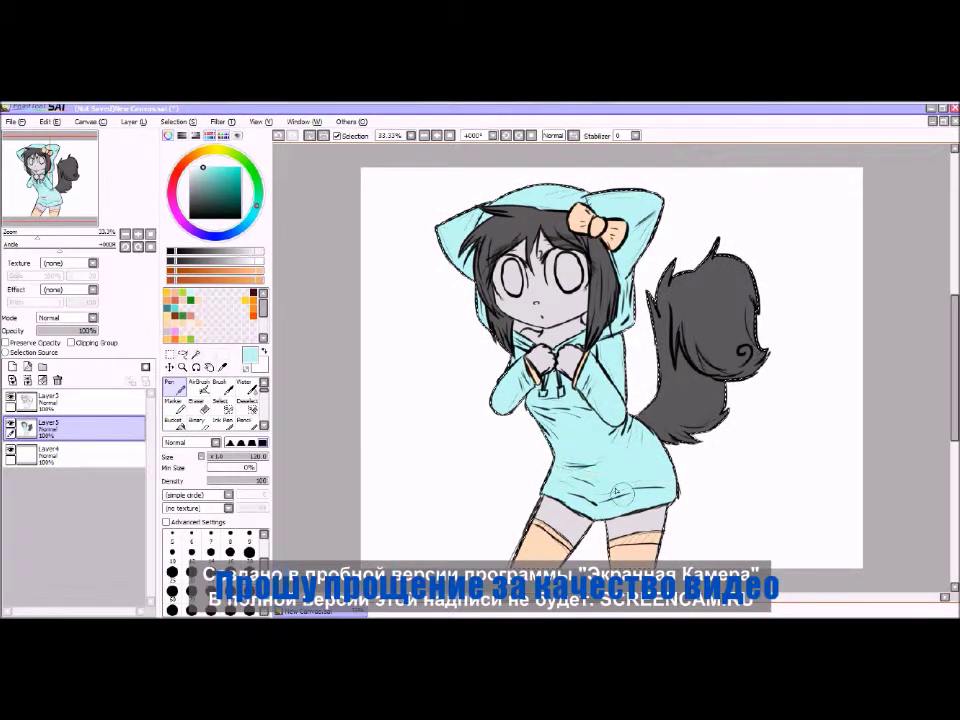
- Colour the inside of the hood beside the neck with a darker teal
left_click(208, 182)
left_click(249, 540)
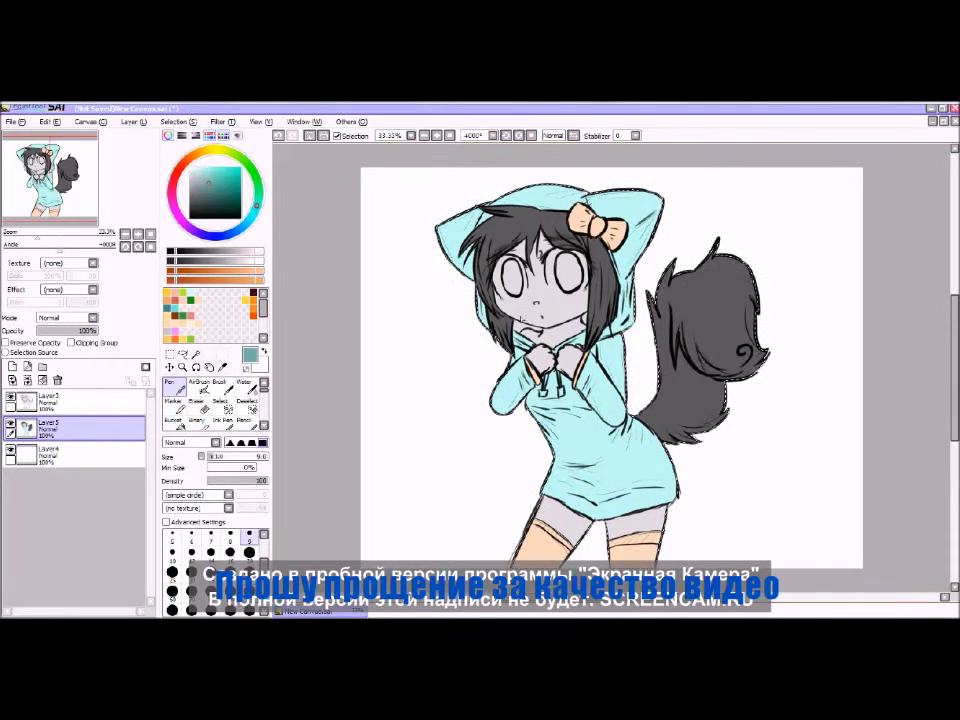
left_click(172, 420)
left_click(648, 452)
left_click(172, 386)
- Sample the hoodie's light aqua and paint stripes on the stocking bands and sleeve cuffs with the Pen at size 20
right_click(537, 188)
key("bracketright")
key("bracketright")
key("bracketright")
key("bracketright")
key("bracketright")
key("bracketright")
key("bracketright")
key("bracketleft")
key("bracketleft")
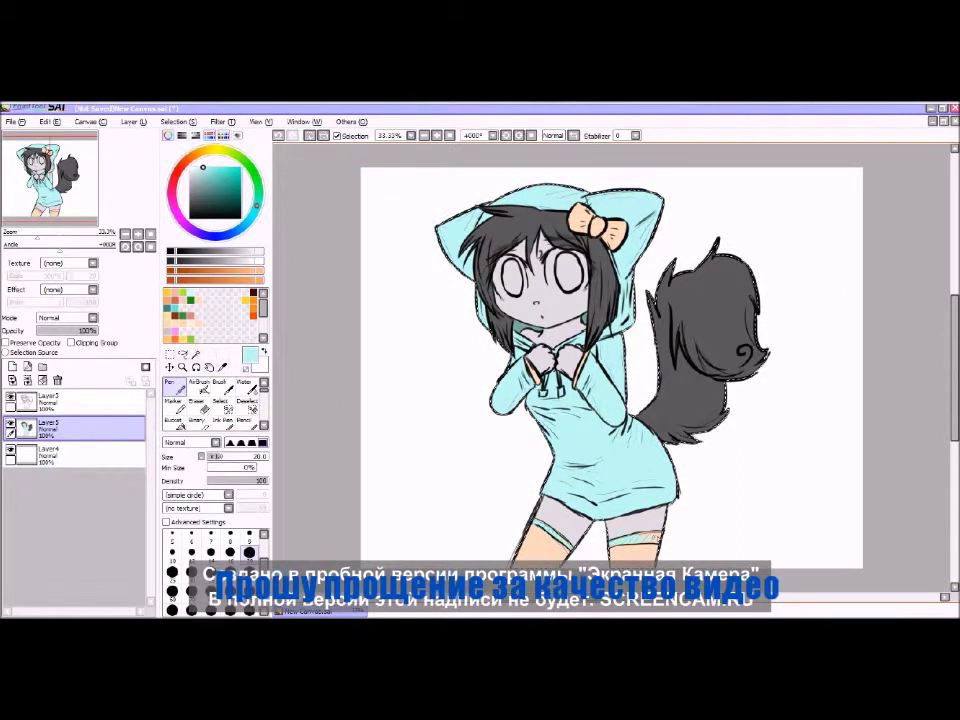
mouse_move(512, 548)
left_mouse_down()
mouse_move(560, 544)
mouse_move(560, 554)
left_mouse_up()
scroll(560, 360, "up", 2)
left_click_drag(560, 250, 560, 400)
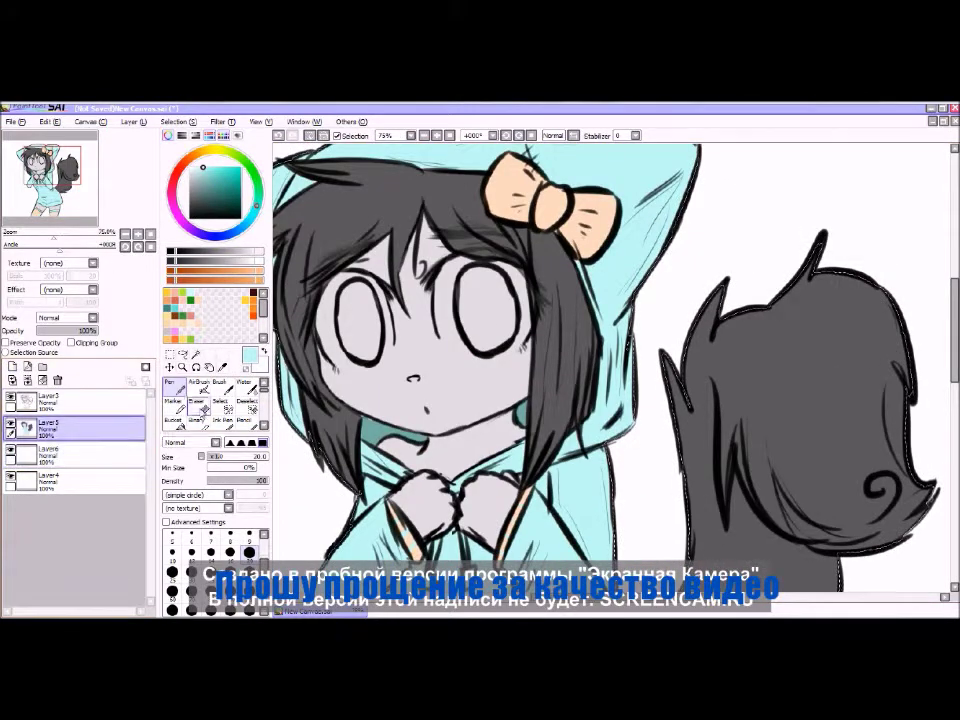
- Erase the light grey skin base inside both eyes on Layer5
key("e")
mouse_move(341, 364)
left_mouse_down()
mouse_move(375, 330)
mouse_move(450, 300)
mouse_move(510, 330)
mouse_move(466, 272)
mouse_move(500, 330)
left_mouse_up()
key("bracketleft")
key("bracketleft")
key("bracketleft")
key("bracketleft")
key("bracketleft")
- Paint both irises purple on Layer6, move that layer above Layer5 and make Layer4 the working layer
left_click(50, 452)
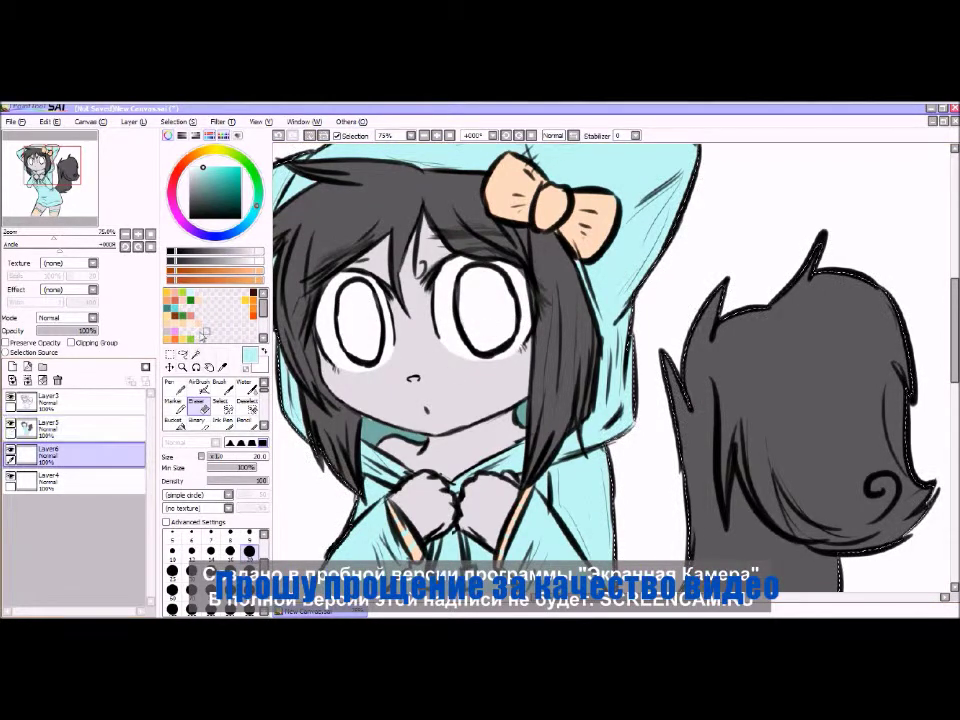
key("x")
left_click(172, 384)
left_click_drag(350, 292, 361, 334)
mouse_move(466, 280)
left_mouse_down()
mouse_move(490, 335)
mouse_move(482, 292)
left_mouse_up()
left_click_drag(50, 452, 50, 424)
left_click(50, 478)
left_click(221, 195)
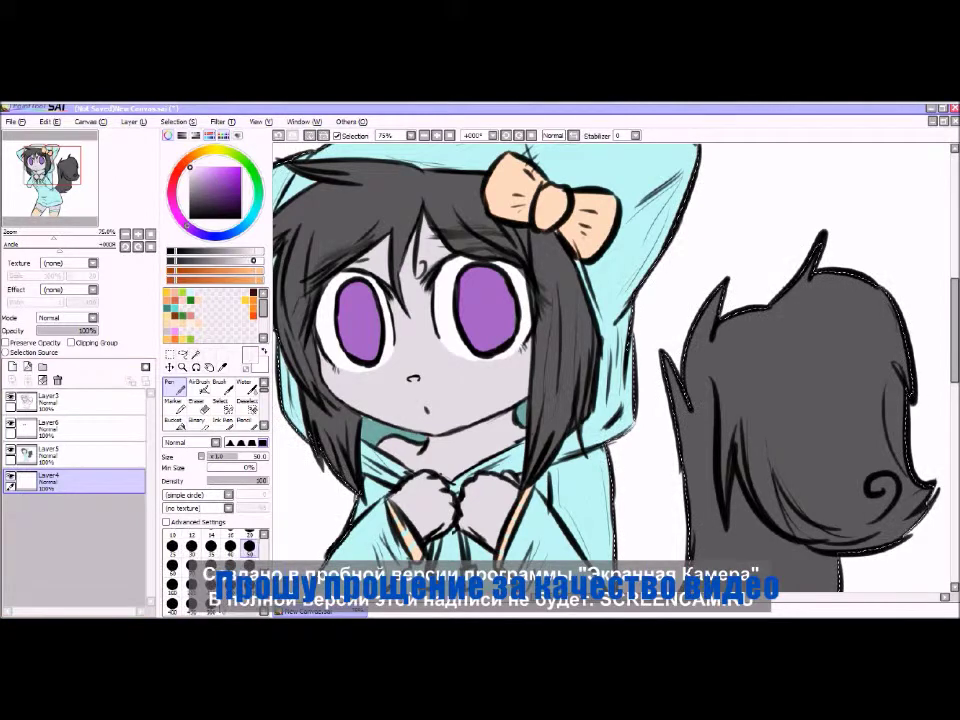
left_click_drag(340, 290, 380, 350)
left_click_drag(470, 280, 500, 340)
left_click(50, 452)
key("e")
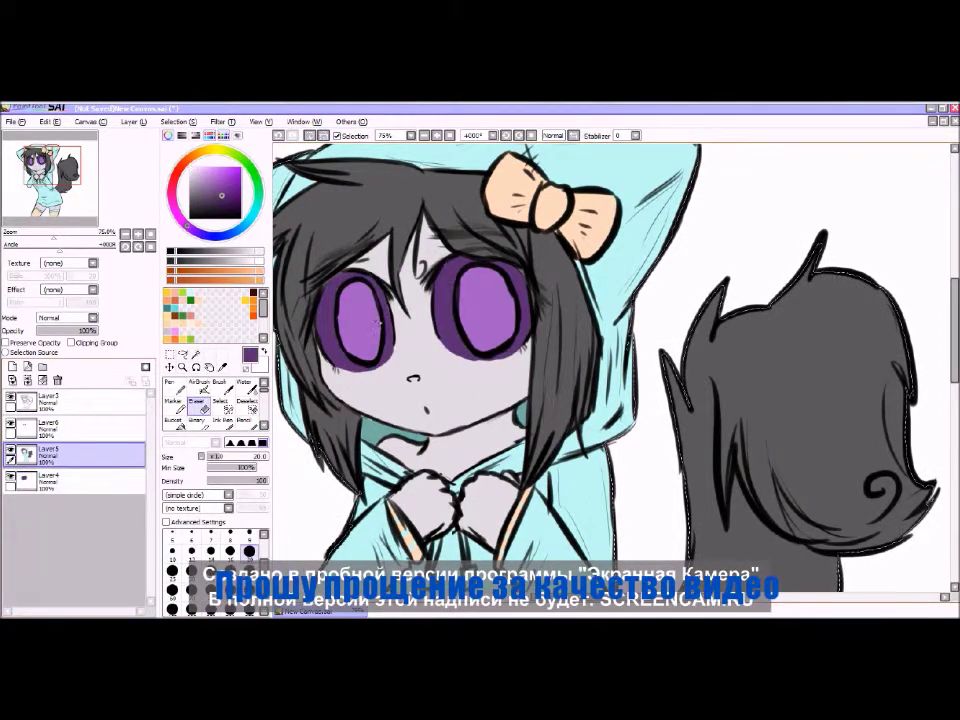
key("ctrl+z")
- Choose a dark purple for Layer6 and select both irises from the Layer3 line art with the Magic Wand
left_click(50, 424)
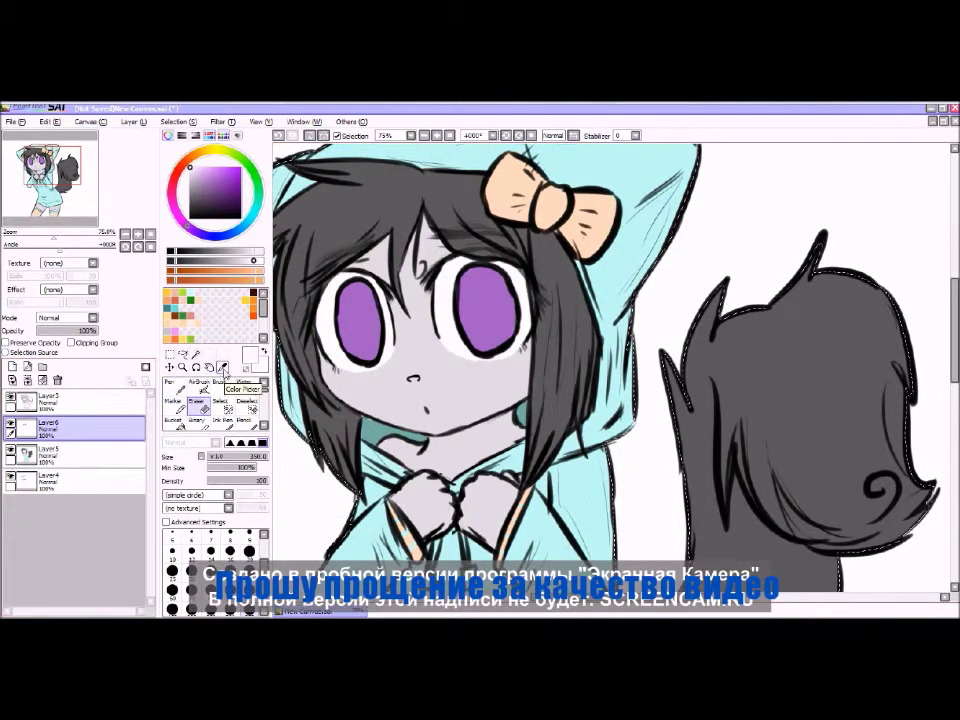
left_click(325, 340, "alt")
left_click(341, 318, "alt")
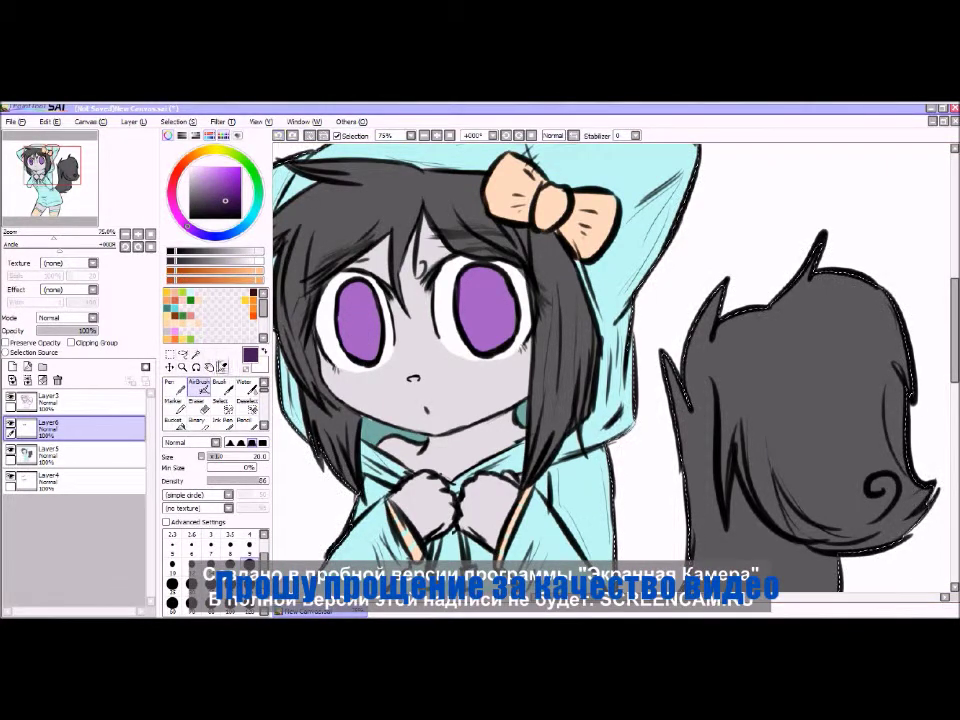
left_click(197, 355)
left_click(45, 398)
left_click(484, 320)
- Shade both irises on Layer6 with dark purples using the Pen and AirBrush, blending the shading with the Water tool
left_click(50, 424)
left_click(170, 385)
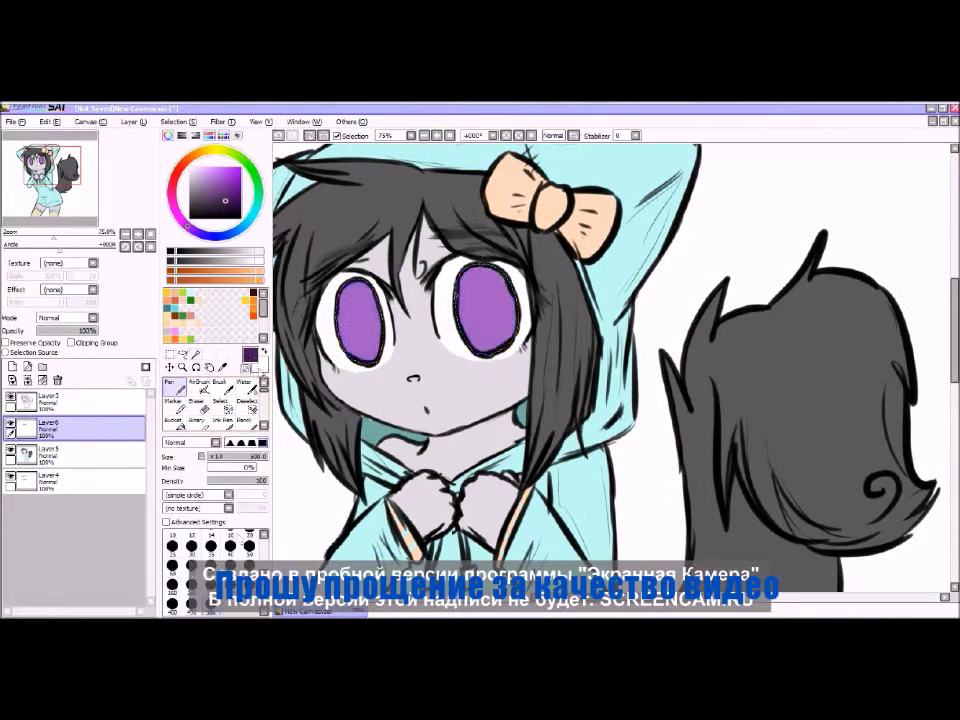
left_click(245, 388)
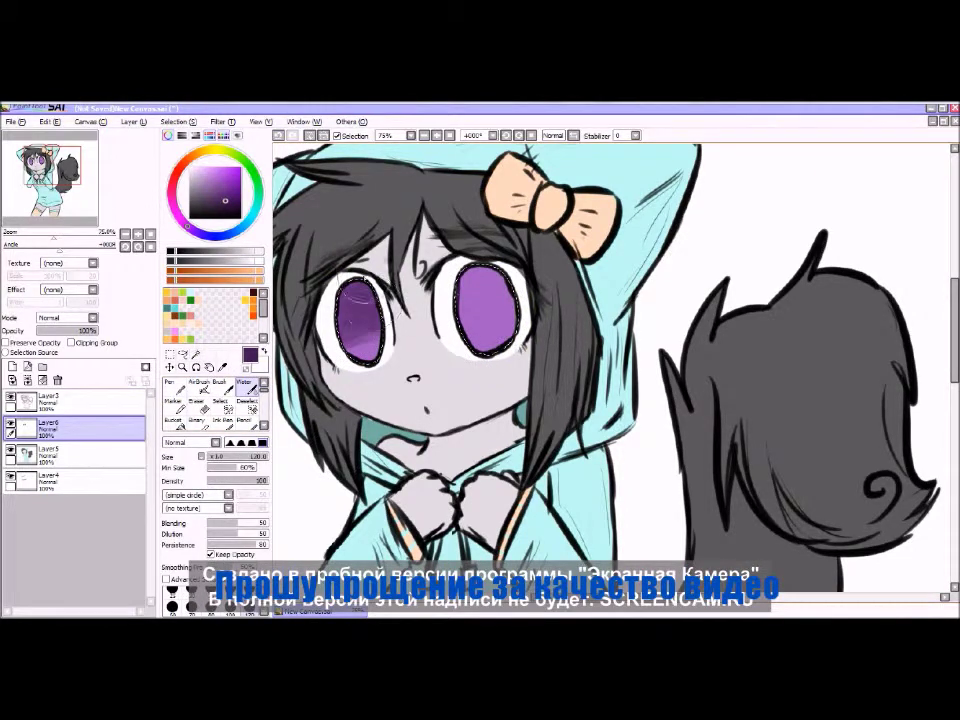
left_click(199, 390)
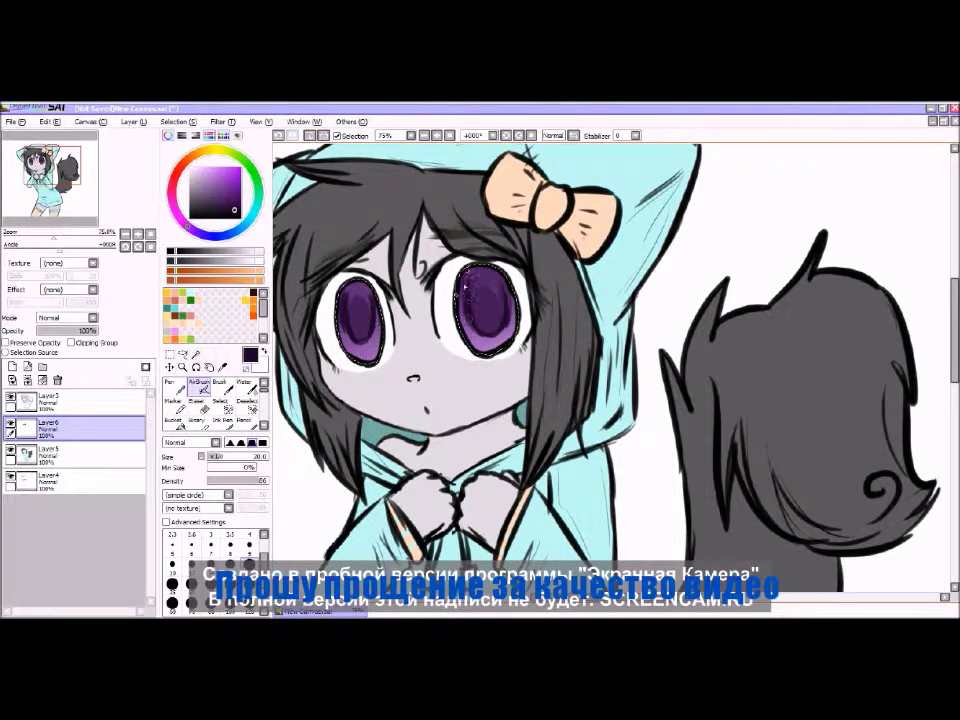
key("w")
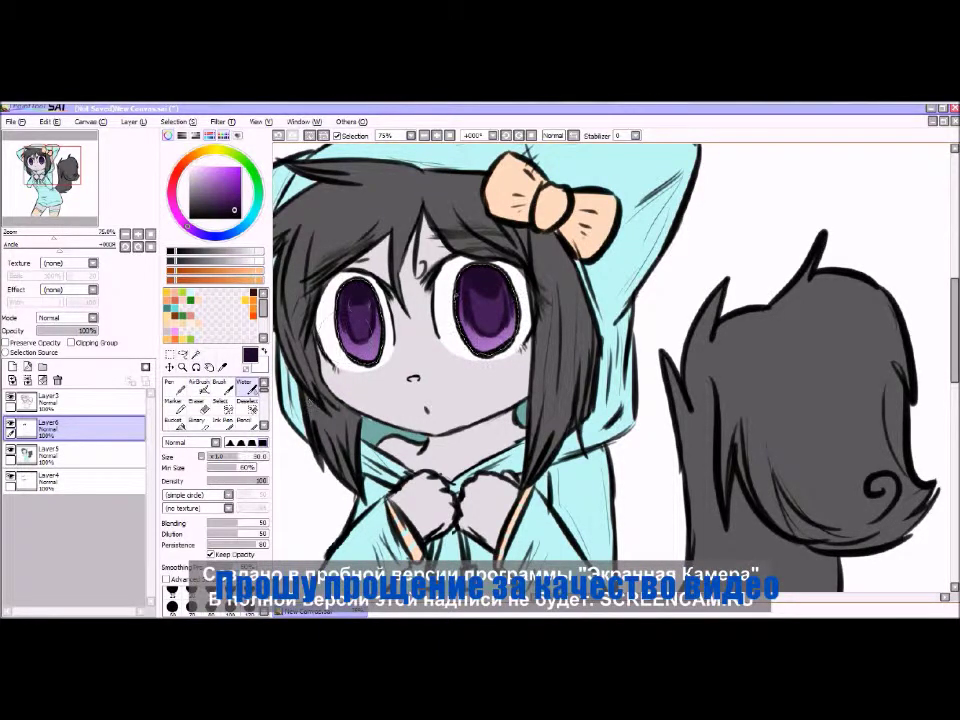
scroll(180, 600, "up", 3)
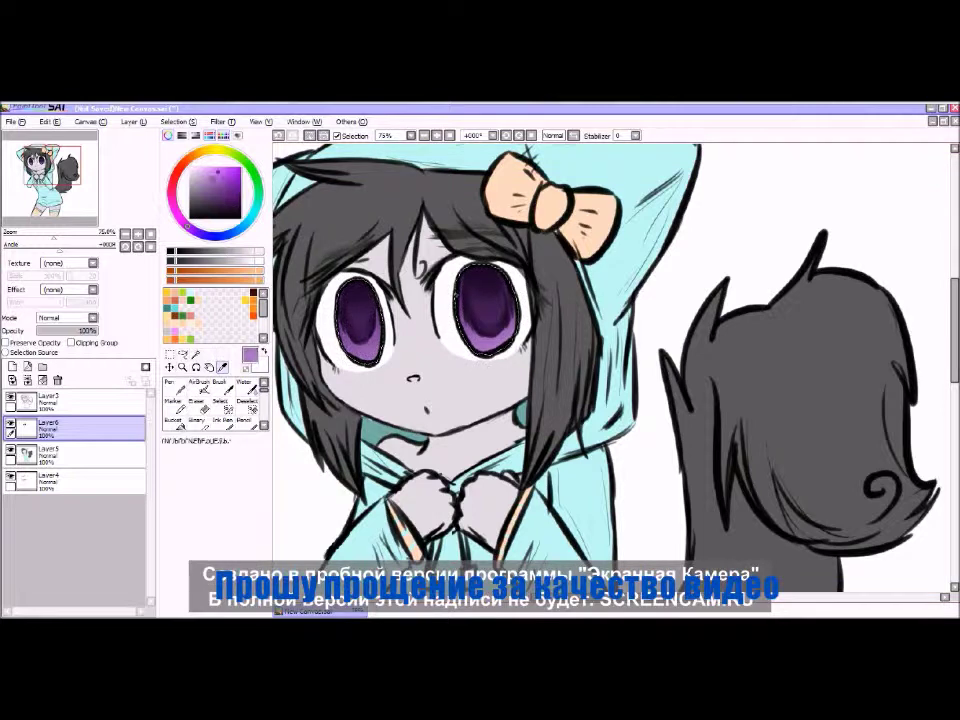
- Paint light purple glows along the lower irises with the Pen at size 20, blend with Water, and add pale pink AirBrush highlights
key("n")
left_click(375, 340, "alt")
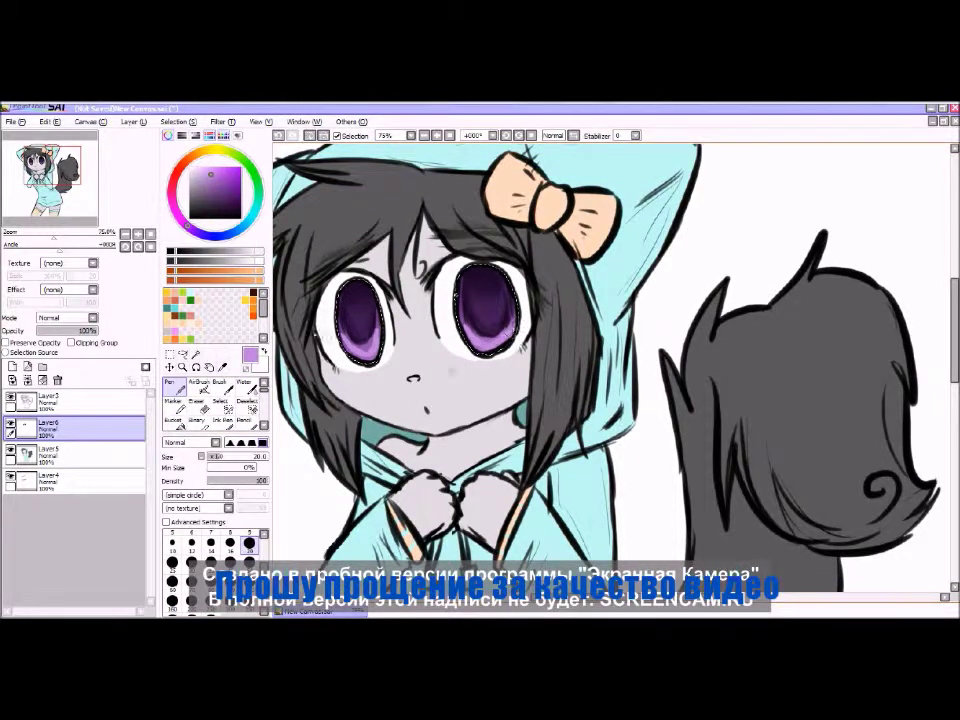
key("c")
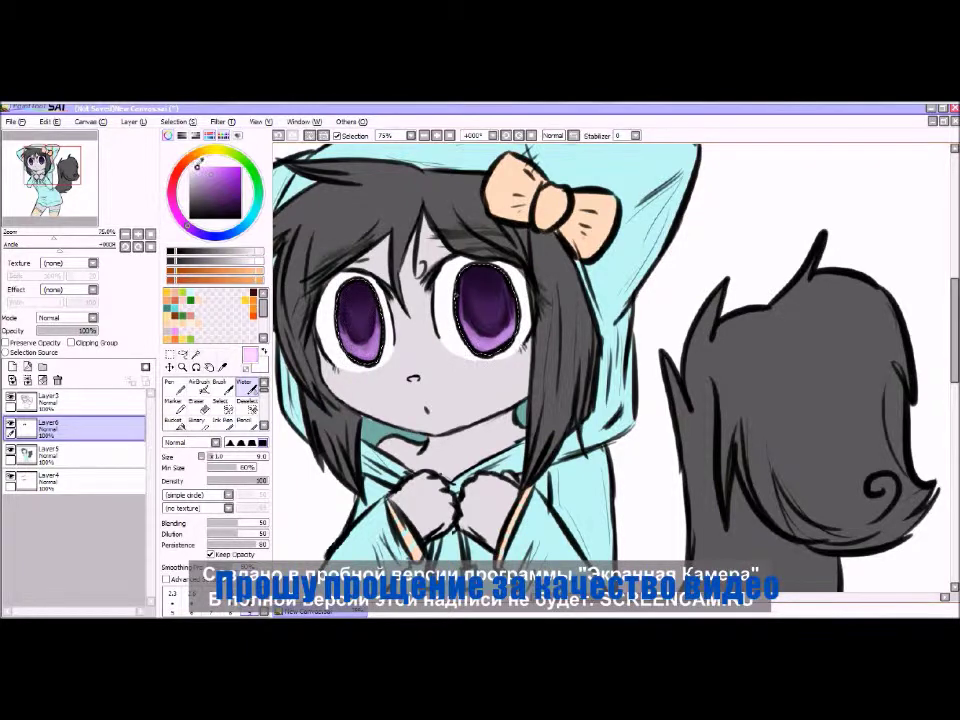
key("v")
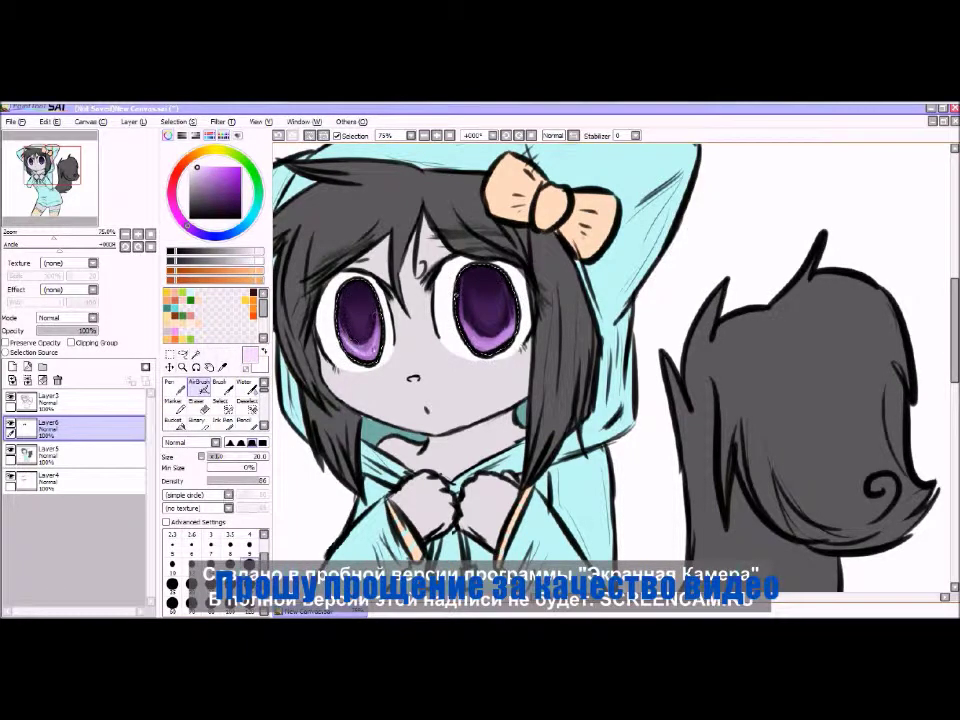
- Paint white AirBrush highlights in both irises across three new layers above Layer6, with the second layer at 40% opacity
left_click(12, 366)
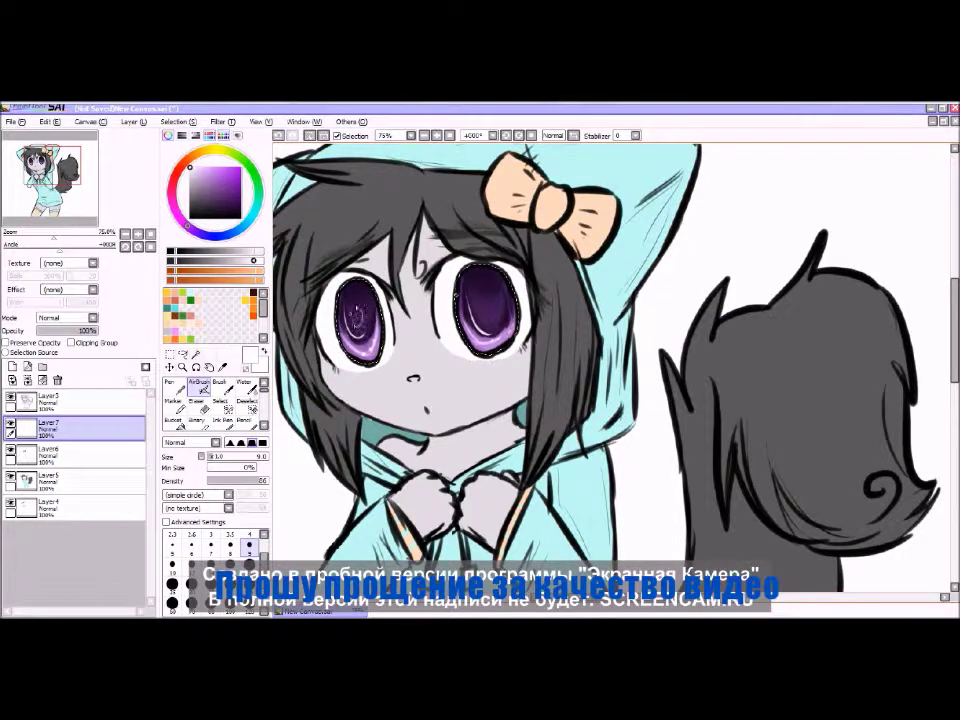
key("ctrl+shift+n")
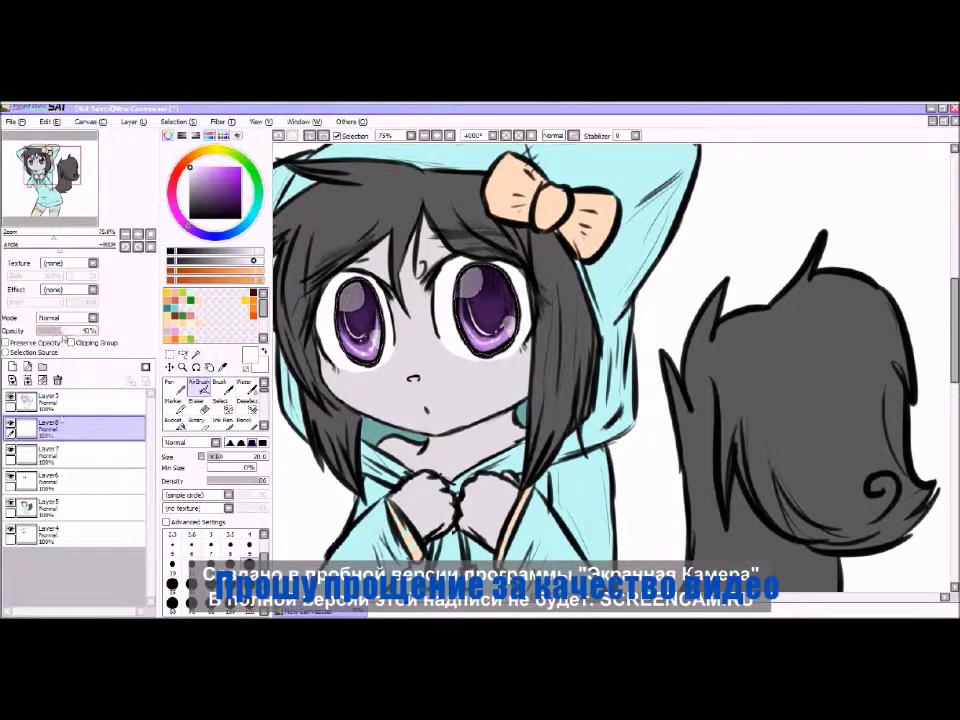
key("ctrl+shift+n")
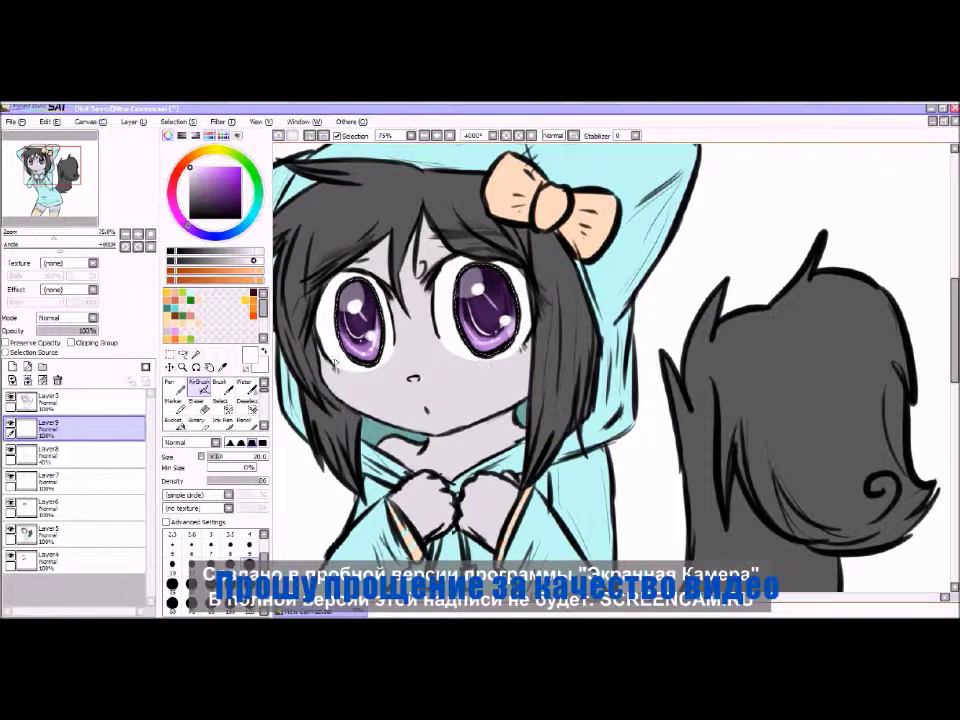
- Try the Layer3 line art beneath Layer8, and return it to the top of the layer stack
key("Page_Down")
key("Page_Down")
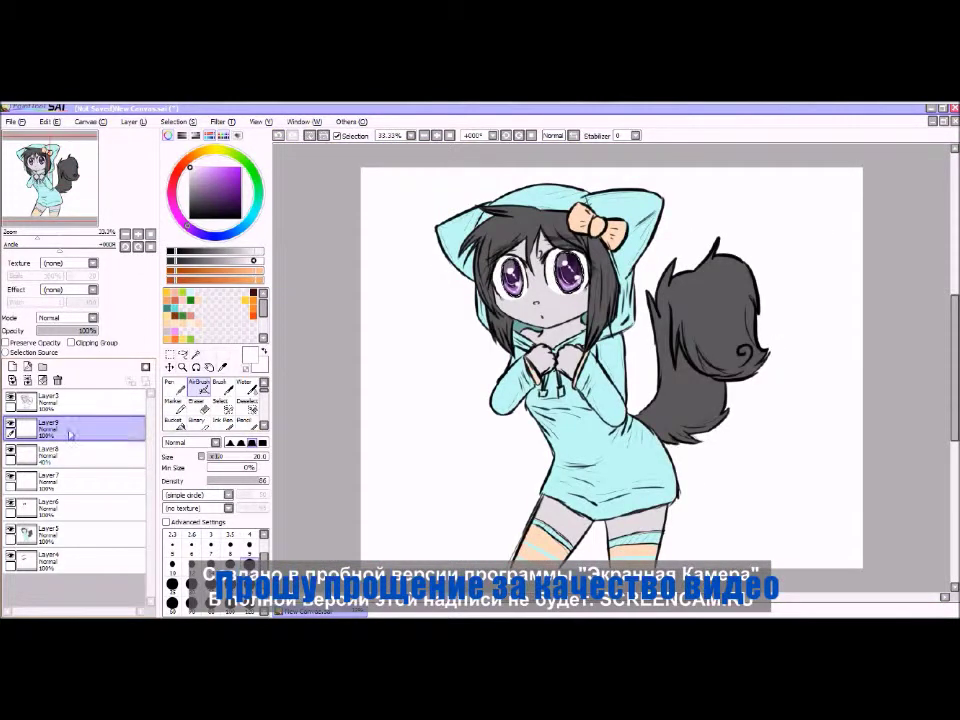
left_click_drag(48, 400, 71, 454)
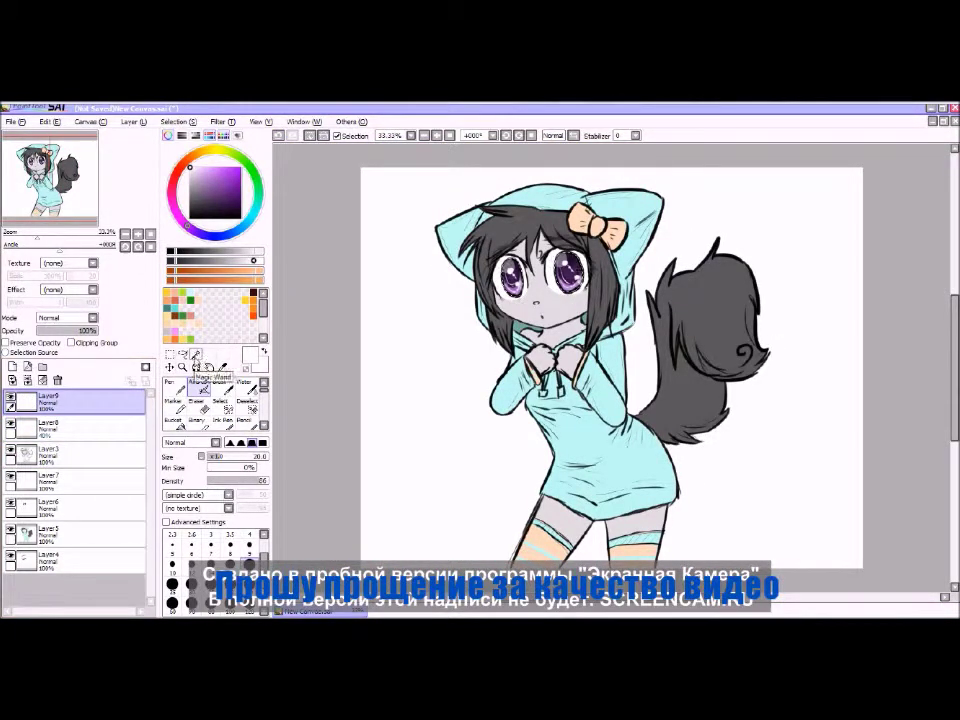
left_click(169, 367)
left_click_drag(48, 455, 105, 402)
key("Page_Up")
key("Page_Up")
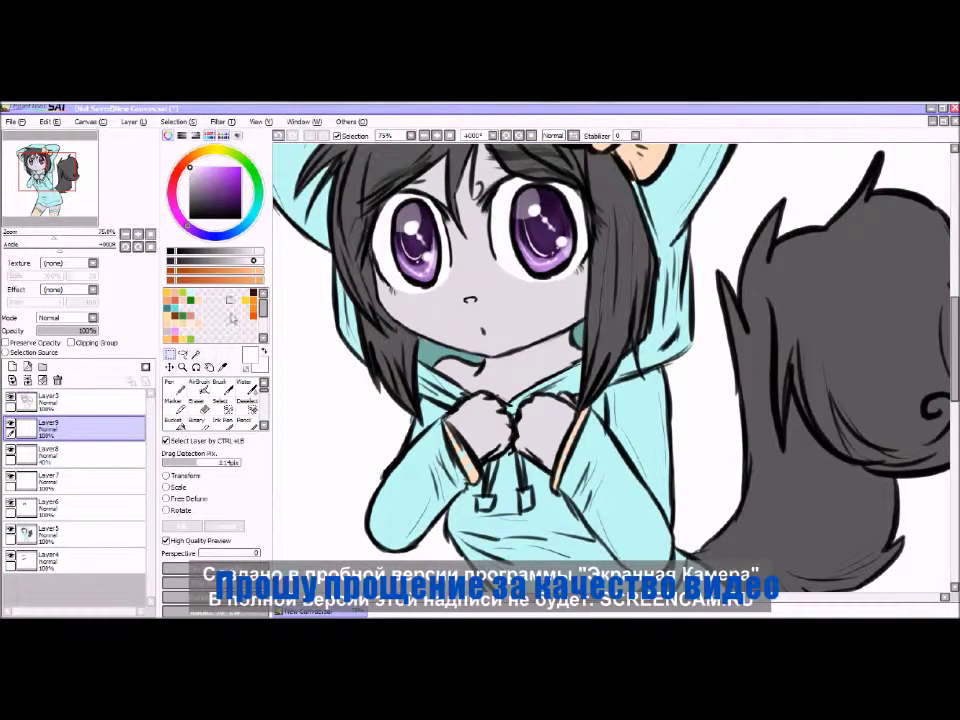
- Choose a light purple for the Pen and add a new layer directly above Layer5
key("n")
key("Page_Down")
key("Page_Down")
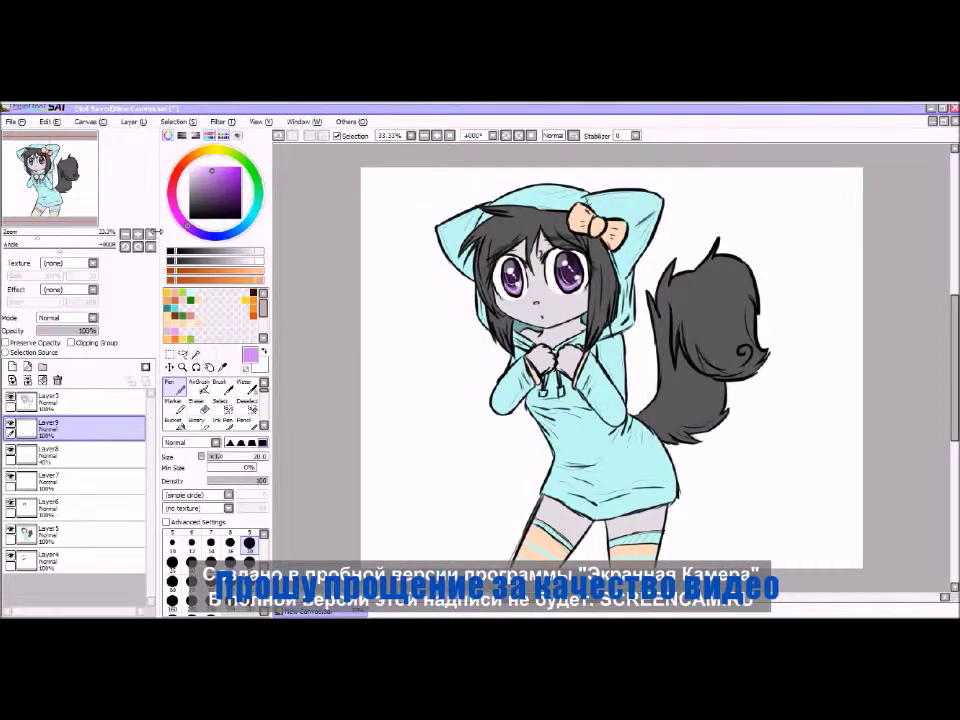
left_click(12, 366)
key("Page_Up")
key("Page_Up")
key("Page_Down")
key("Page_Down")
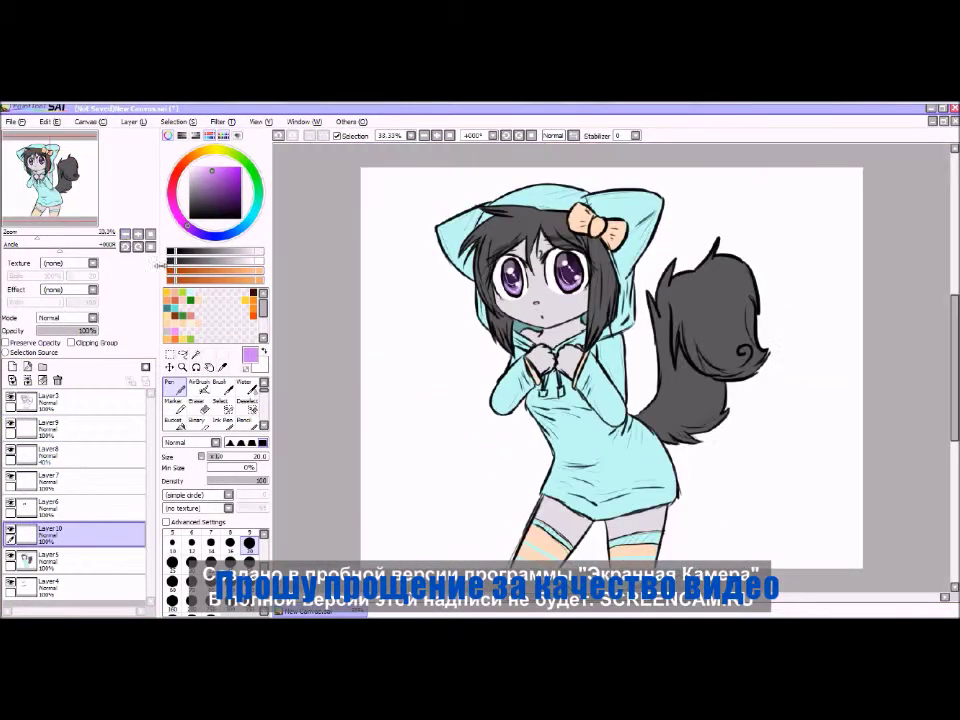
- Select the background on Layer3 with the Magic Wand, refine it with the Select brush, and invert the selection to the whole character
key("w")
left_click(47, 400)
left_click(440, 410)
left_click(220, 403)
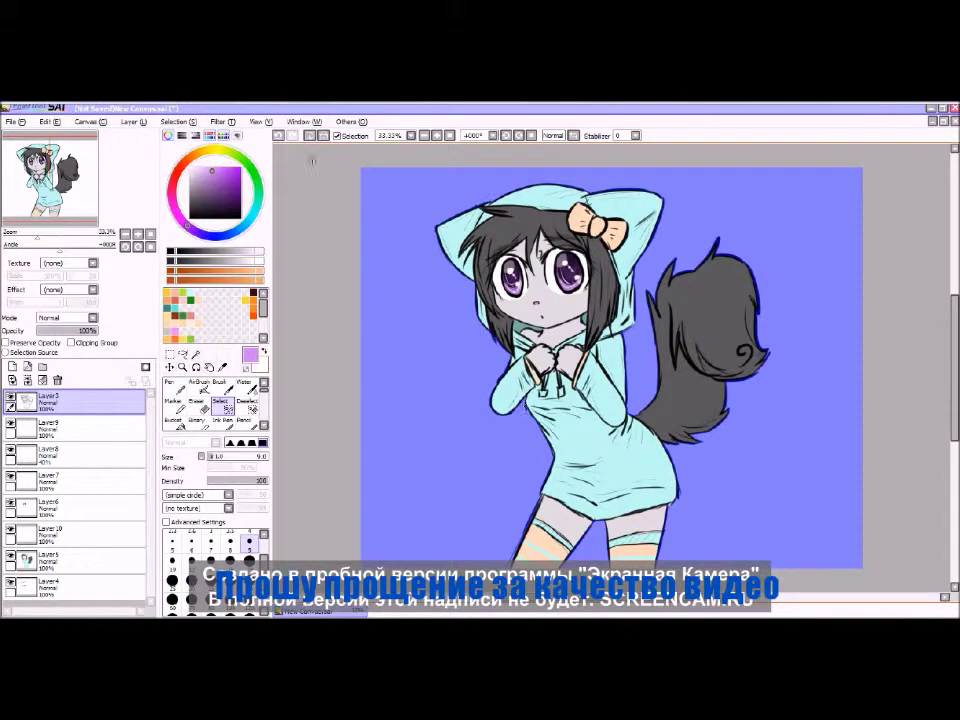
left_click(174, 121)
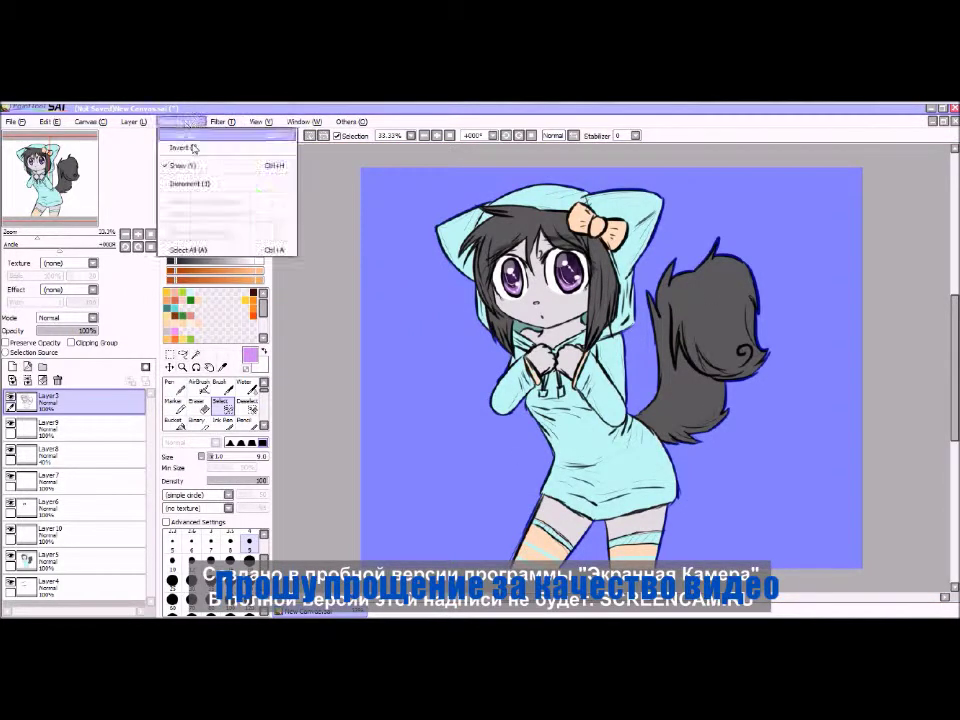
left_click(195, 176)
- Shade the character in dark purple with the Pen at size 50 on a new 39% opacity layer above Layer10, blending with Water
left_click(50, 425)
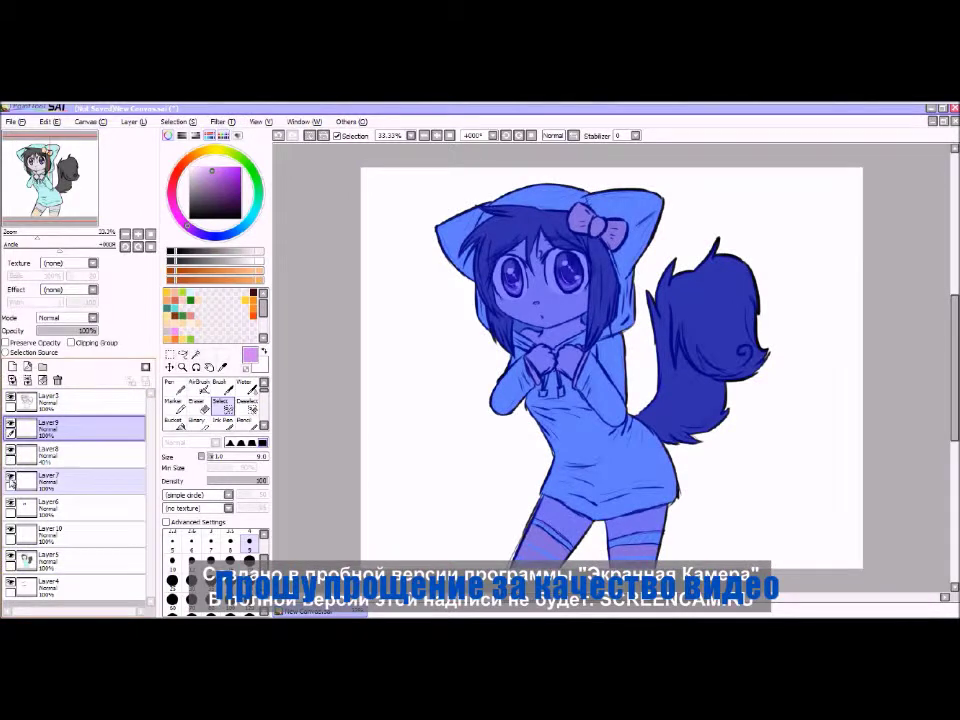
left_click(14, 530)
left_click(12, 366)
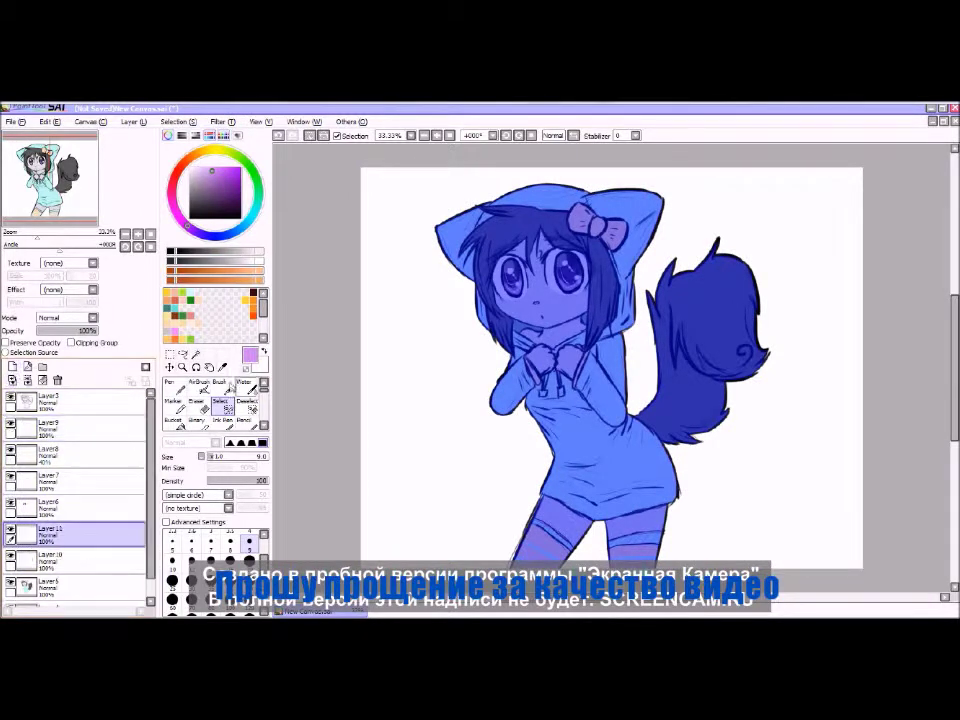
left_click(170, 386)
left_click_drag(535, 350, 570, 352)
left_click_drag(95, 330, 60, 330)
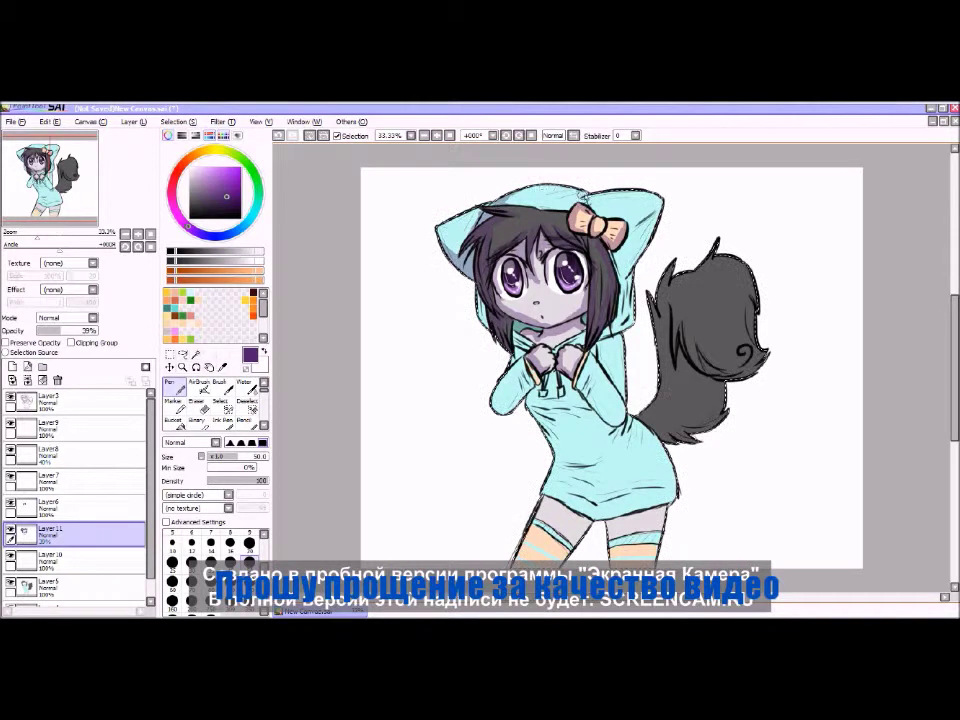
left_click_drag(648, 288, 664, 250)
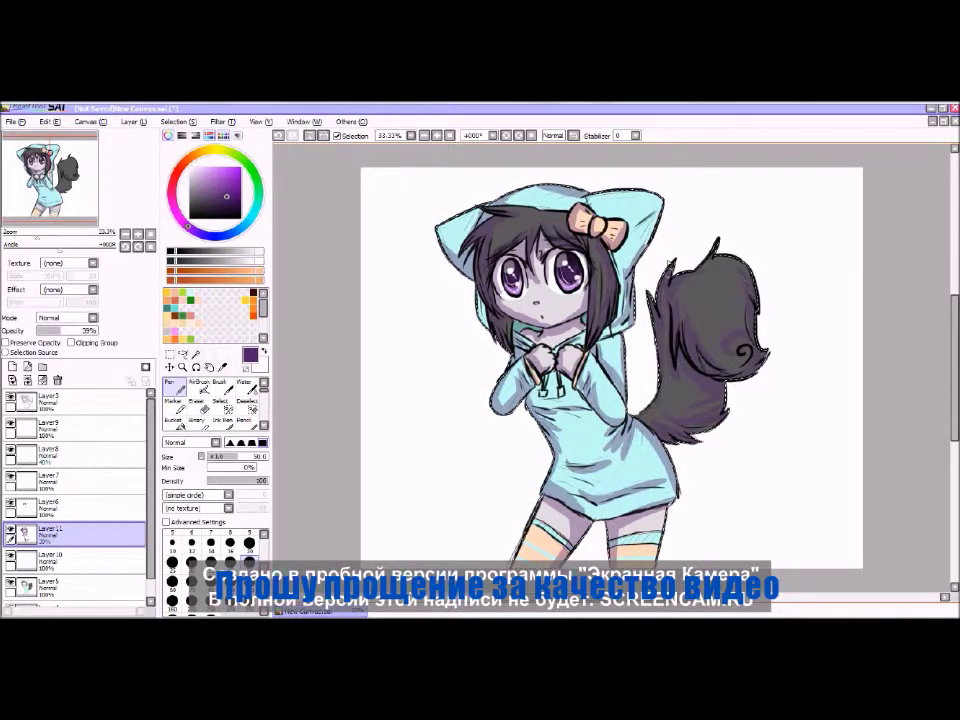
key("w")
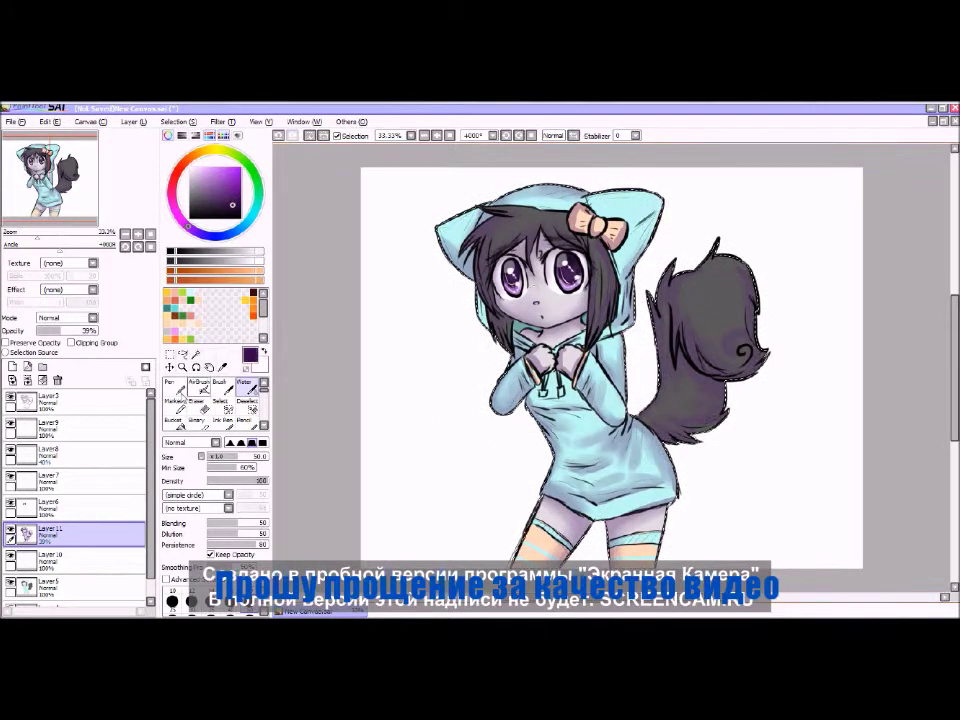
- Deepen the shadows with a darker purple Pen at size 20 on a new 46% opacity layer, and blend with Water at size 50
left_click(170, 385)
left_click_drag(60, 330, 66, 330)
left_click(12, 366)
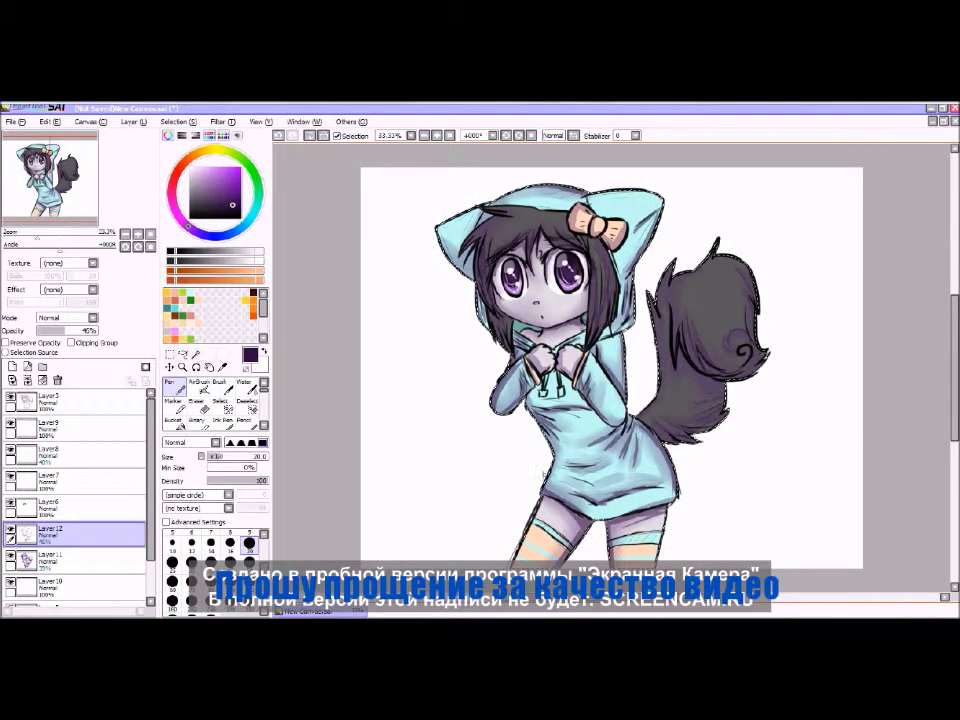
key("c")
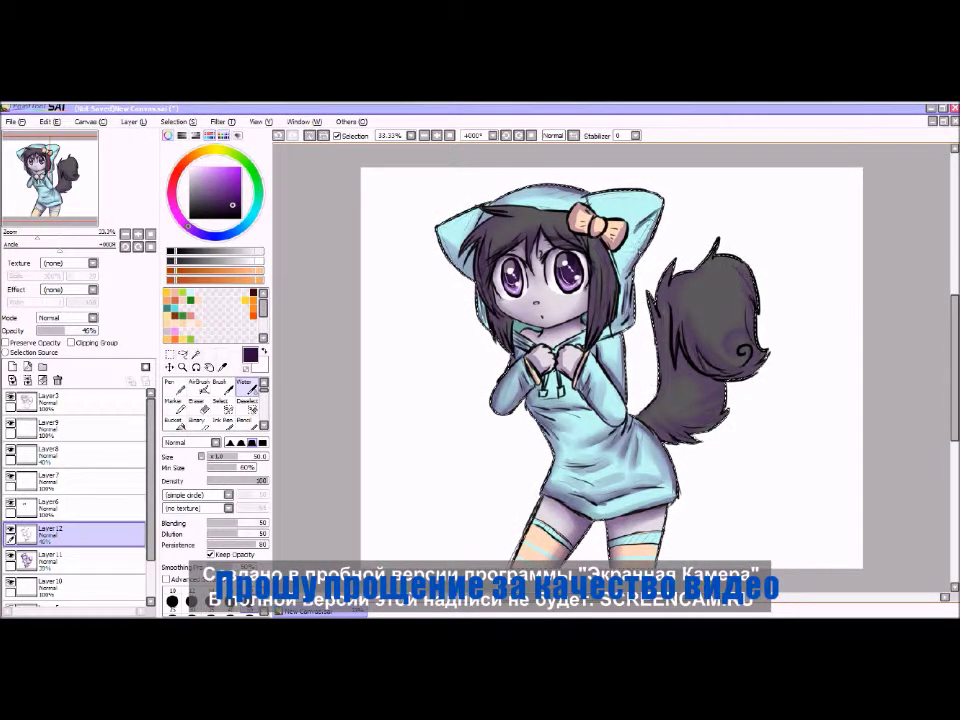
left_click(70, 569)
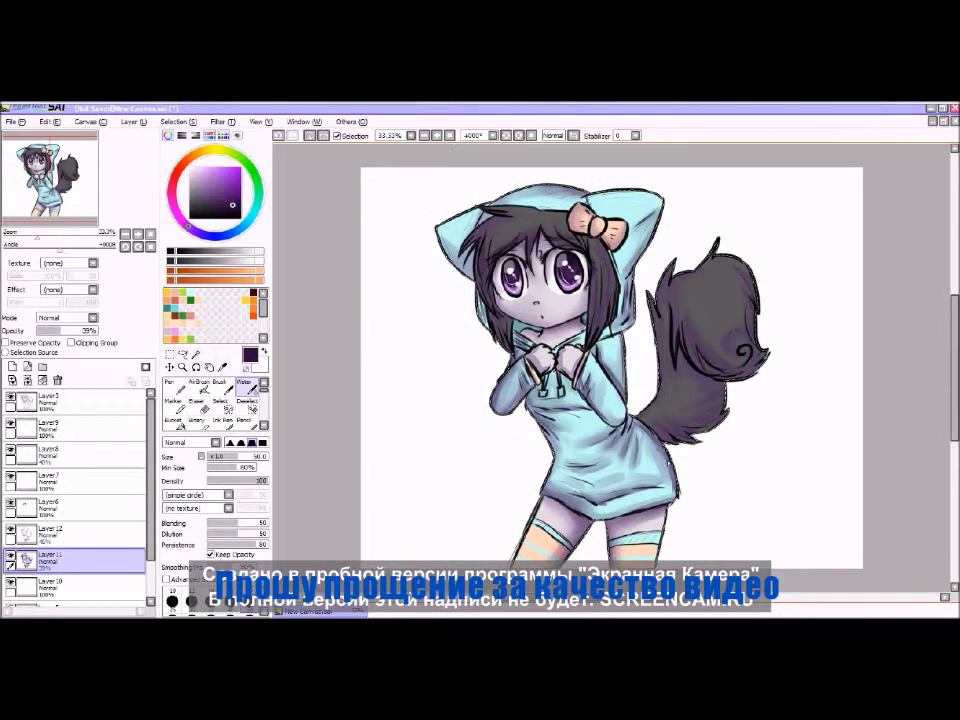
- Paint light salmon-pink blush on both cheeks on Layer10 with the Pen at size 50
scroll(70, 500, "down", 2)
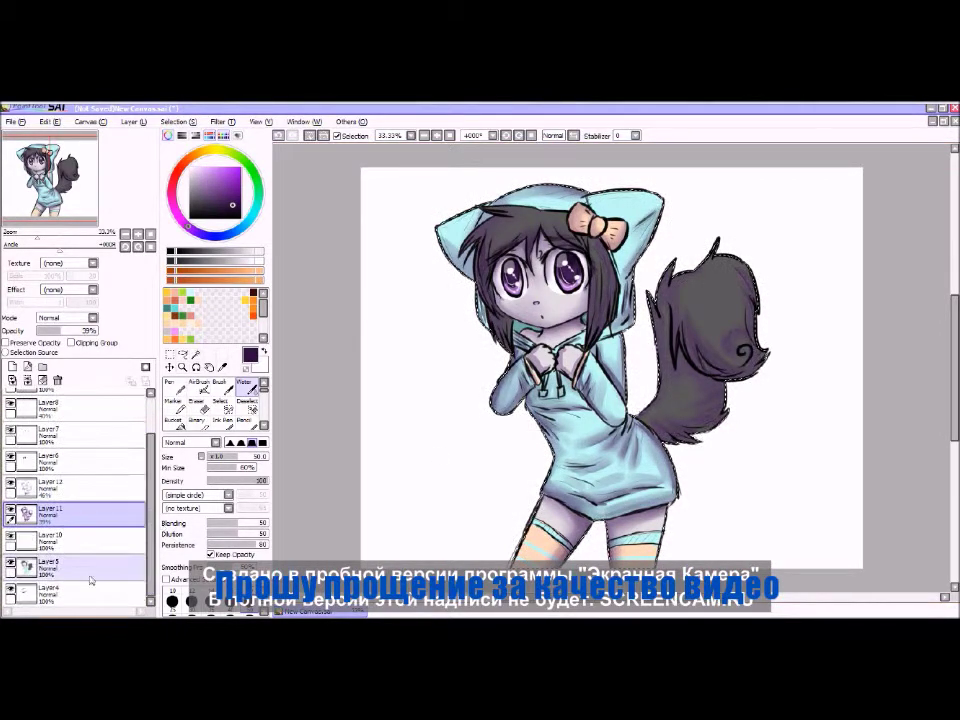
left_click(70, 563)
left_click(70, 538)
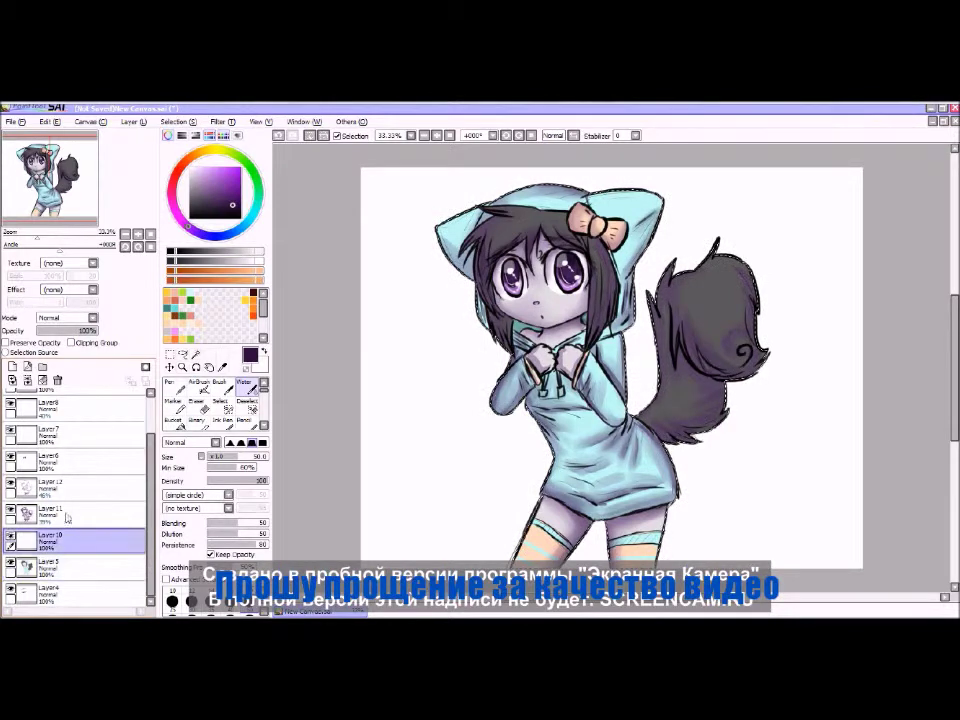
left_click(178, 279)
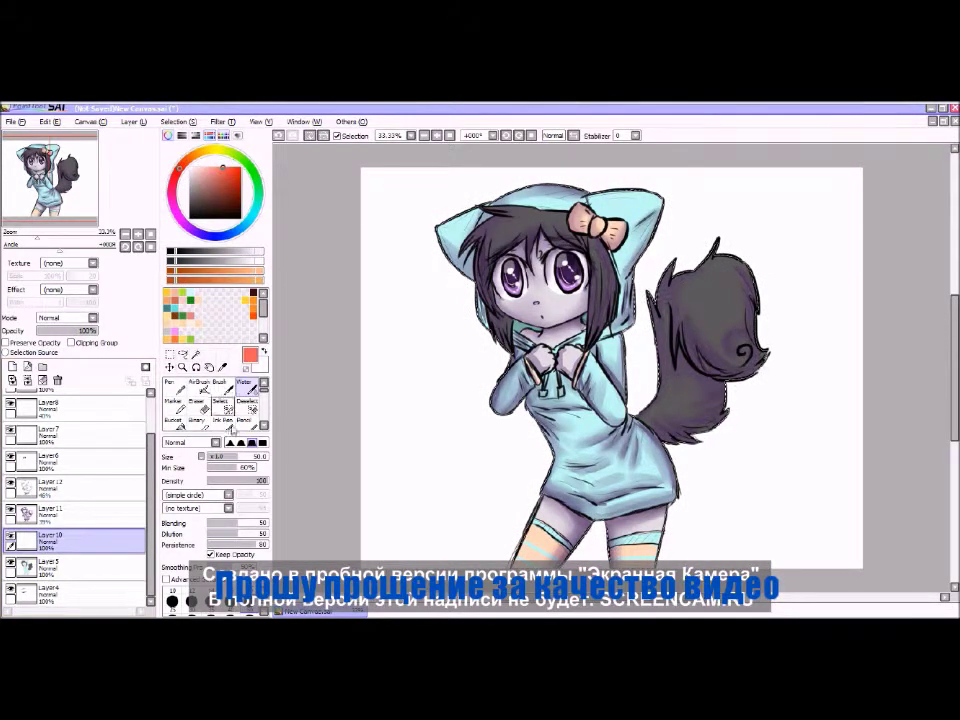
key("n")
key("ctrl+z")
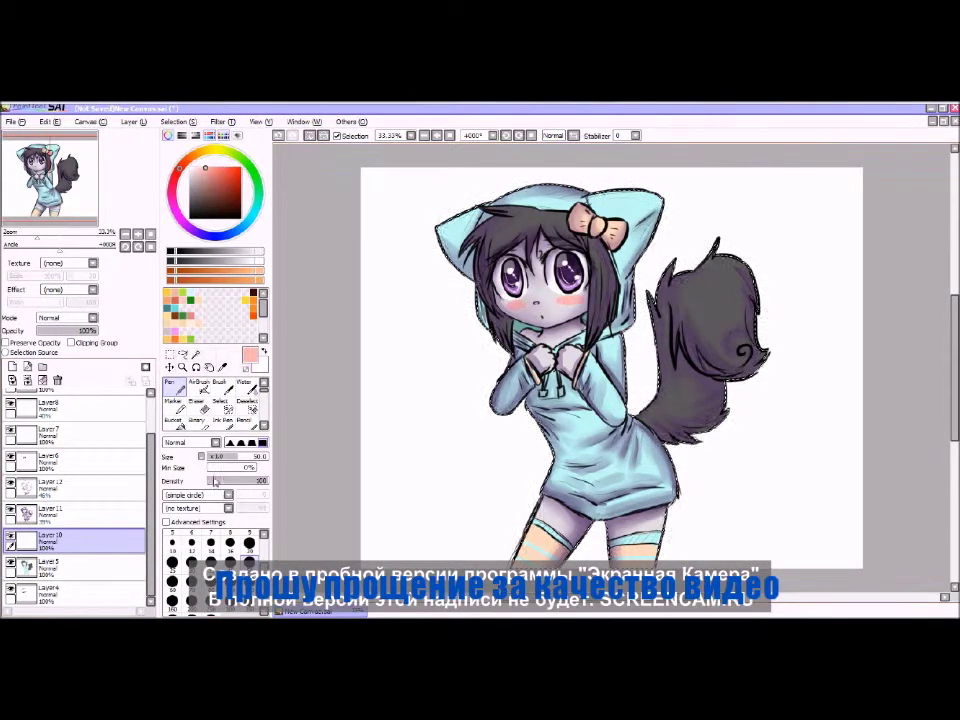
- Soften the cheek blush with Blur at size 120 and Water at size 50, and switch the colour to white
left_click(196, 290)
key("b")
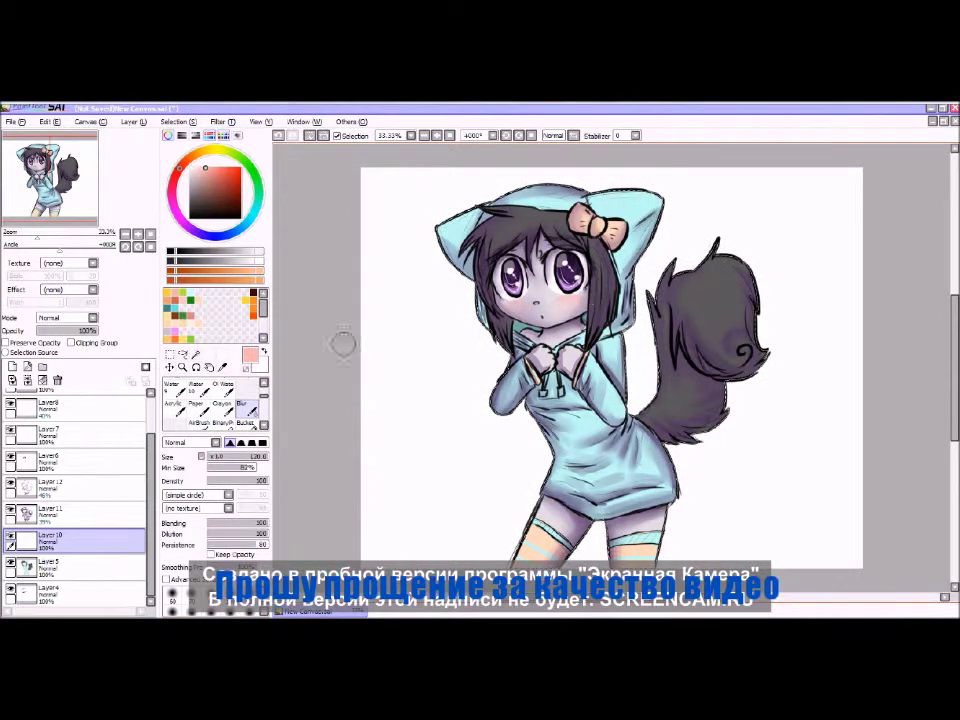
key("w")
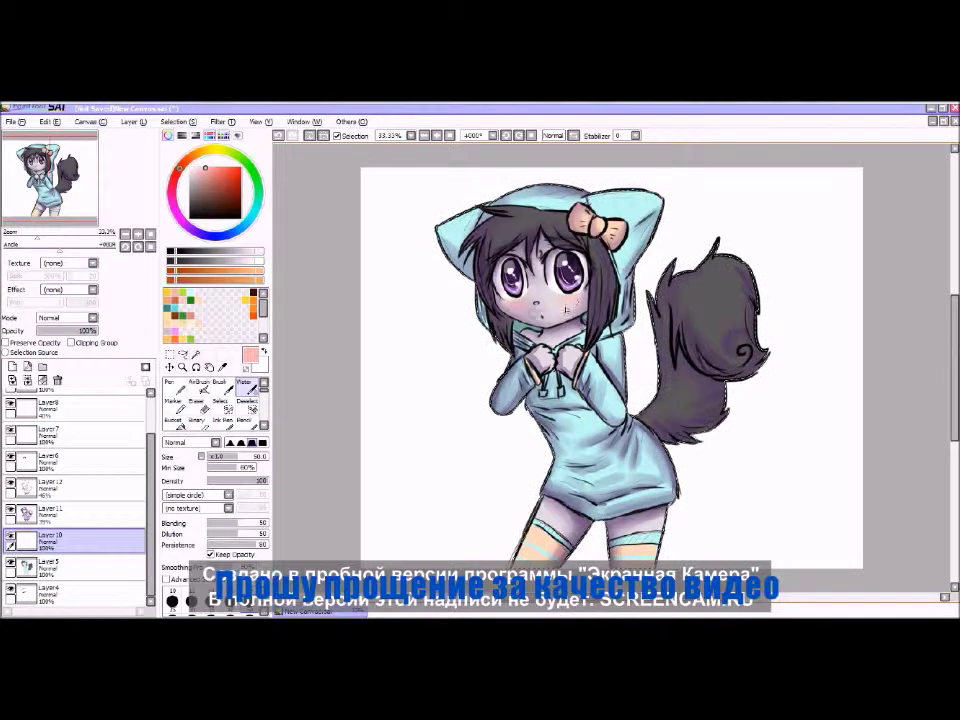
left_click(168, 290)
left_click(200, 388)
key("x")
key("ctrl")
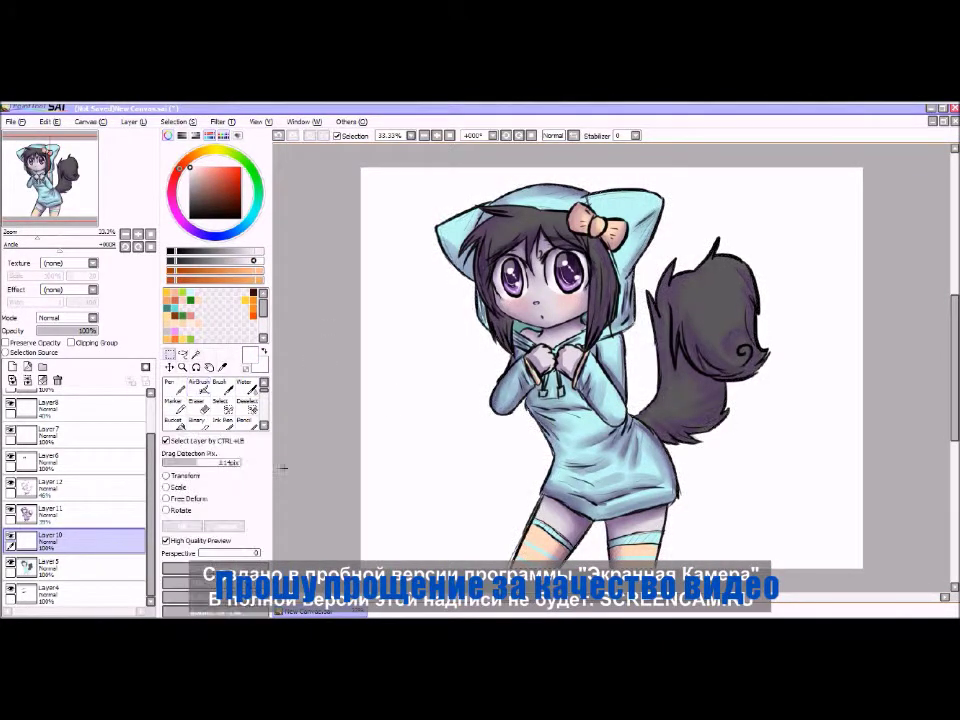
- Shade the selected character in black with the Pen at size 350 on a new 23% opacity layer above Layer12
left_click(45, 484)
scroll(45, 470, "up", 1)
left_click(12, 366)
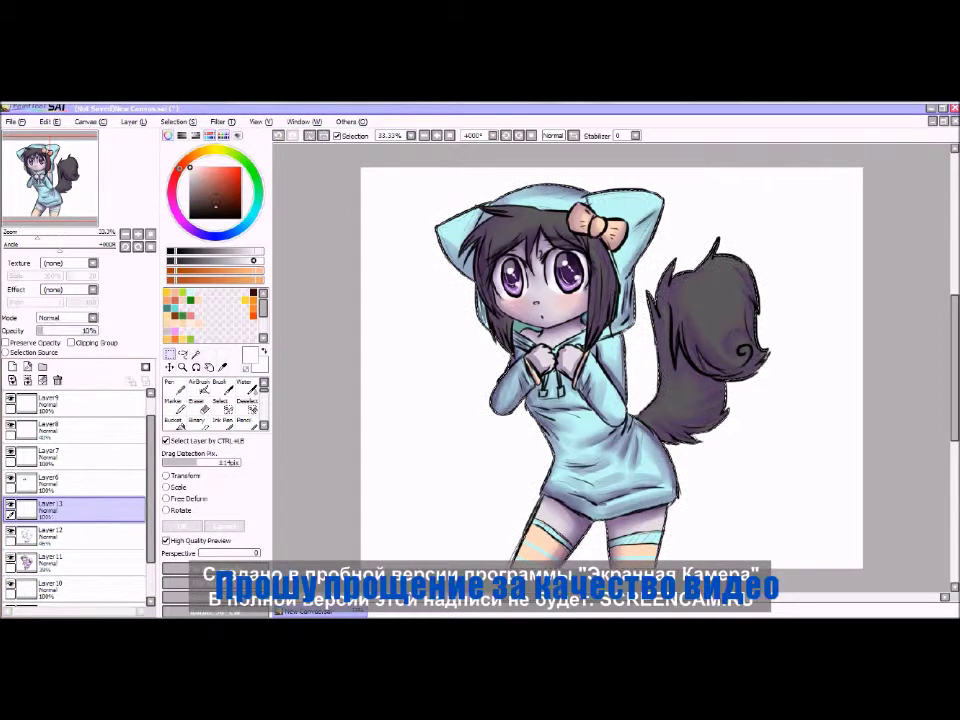
key("n")
left_click_drag(90, 330, 51, 331)
left_click(51, 331)
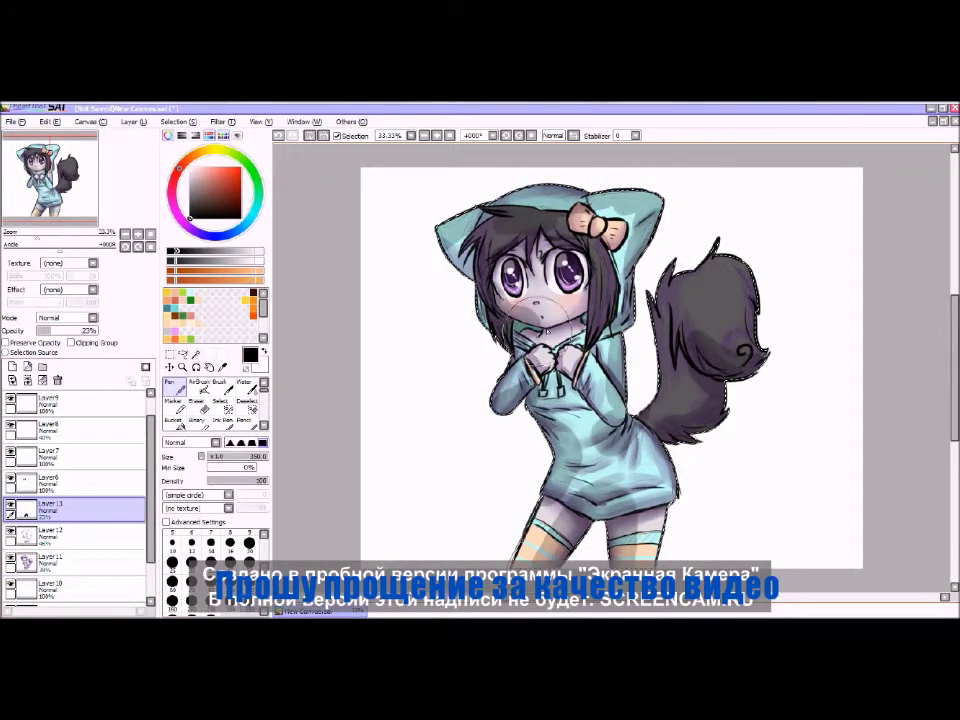
- Blend the black shading across the character with Water at size 350
left_click(244, 387)
key("bracketright")
key("bracketright")
key("bracketright")
key("bracketright")
key("bracketright")
key("bracketright")
key("bracketright")
key("bracketright")
key("bracketright")
key("bracketright")
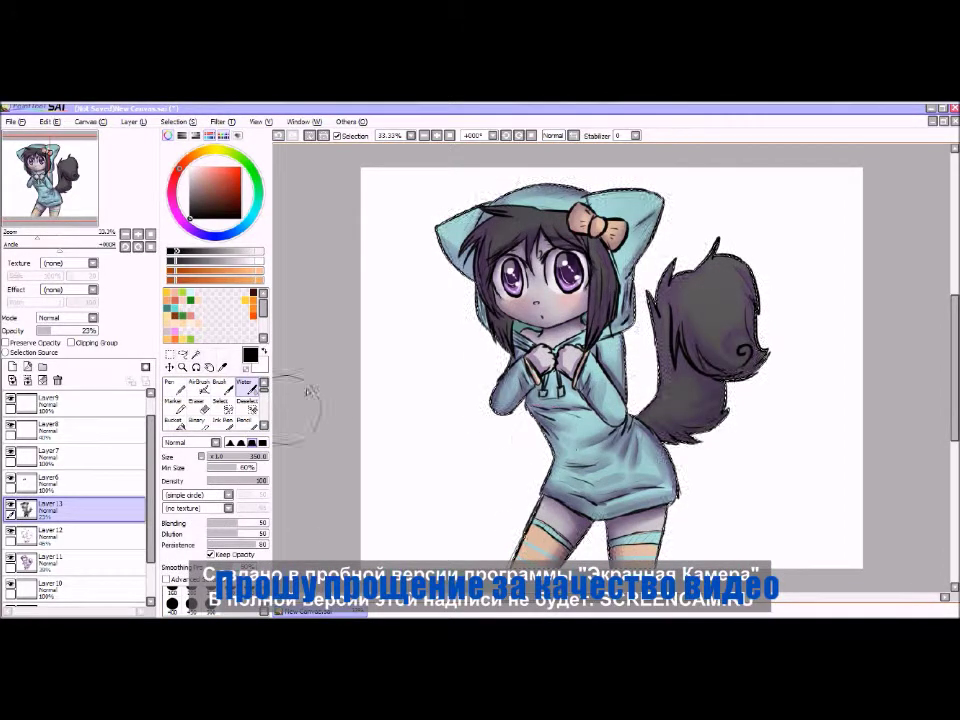
- Erase the black shading from the lit areas of the tail, face and clothes with the Eraser at size 120, and clear the selection
left_click(196, 405)
left_click_drag(695, 313, 710, 350)
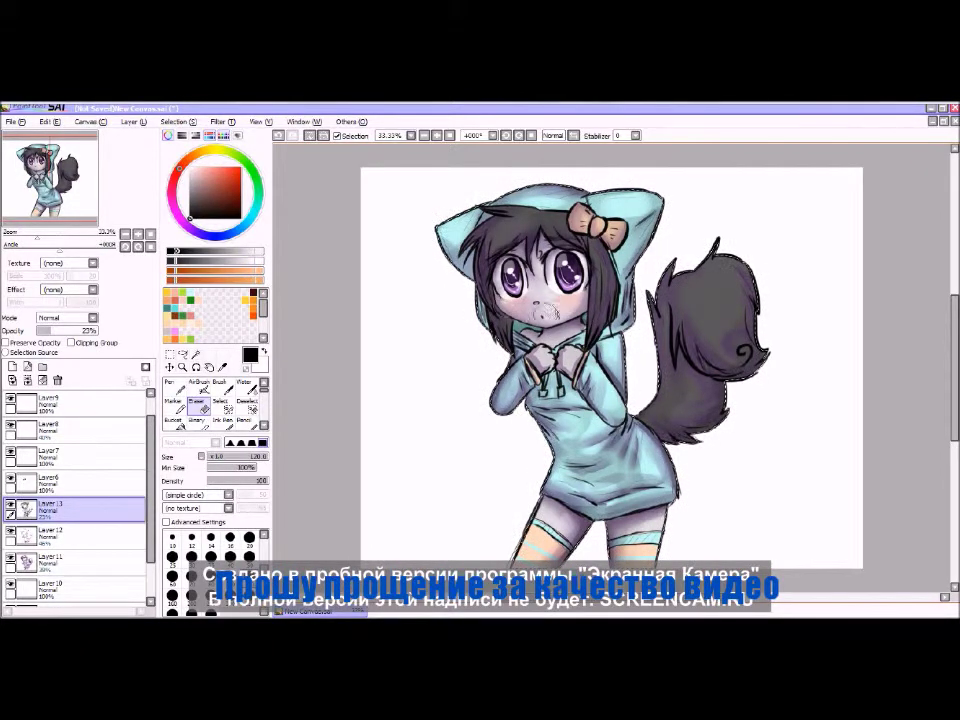
left_click(170, 354)
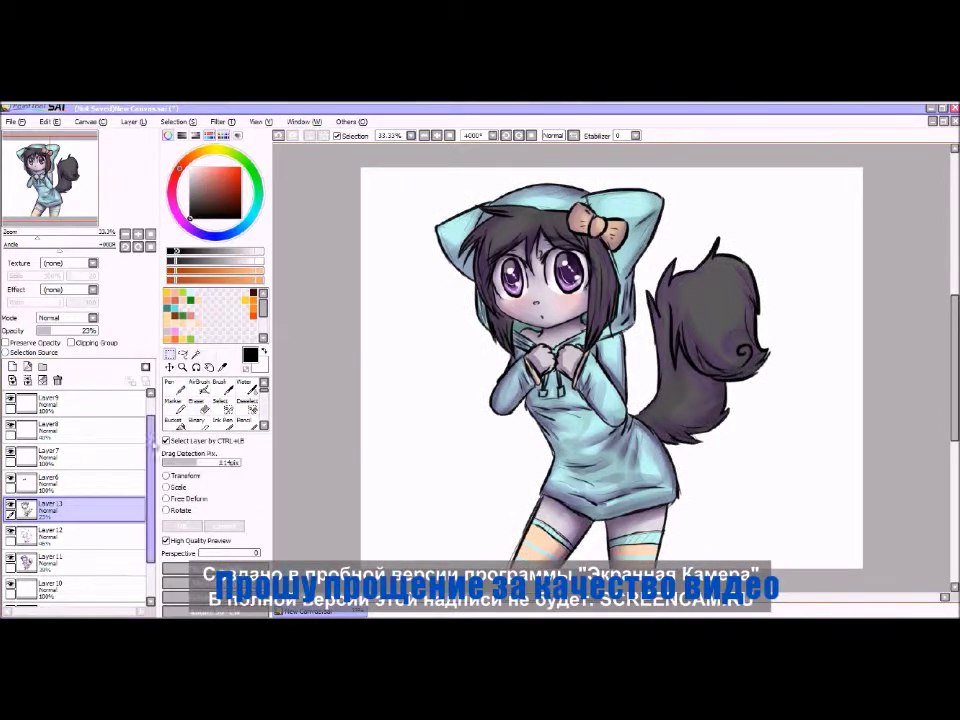
- Add a new layer above Layer3, set to Luminosity mode at 15% opacity
scroll(82, 403, "up", 1)
left_click(12, 366)
left_click(65, 317)
left_click(55, 270)
left_click(46, 330)
- Paint white highlights on the hair, clothes and tail with the AirBrush at size 120, and blend them with Water at size 350
left_click(198, 388)
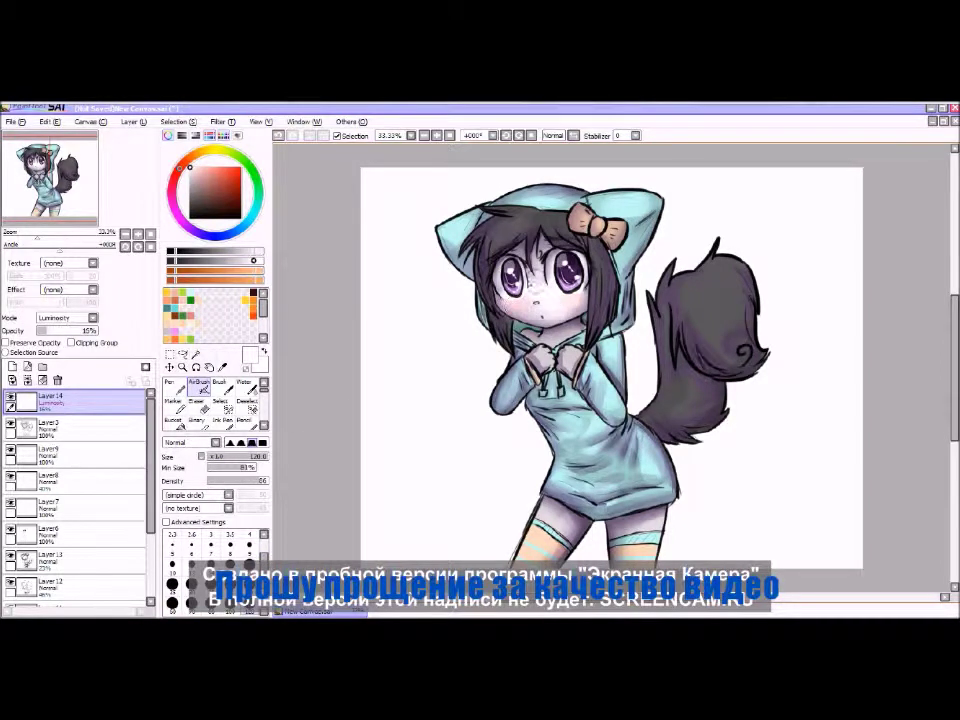
left_click_drag(245, 467, 190, 476)
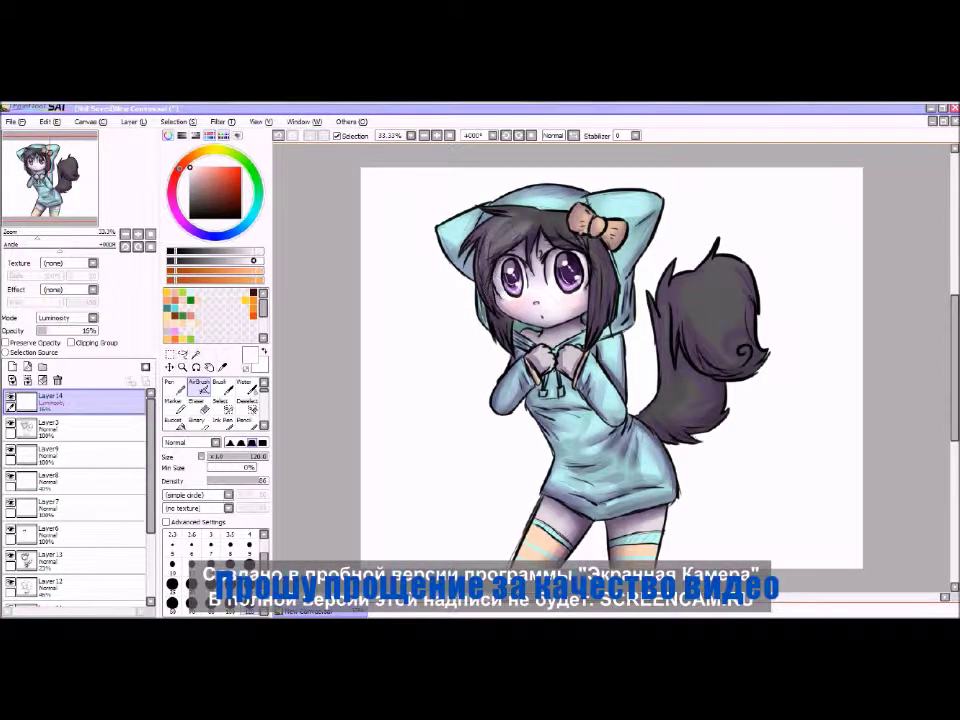
left_click_drag(560, 352, 574, 368)
key("ctrl+z")
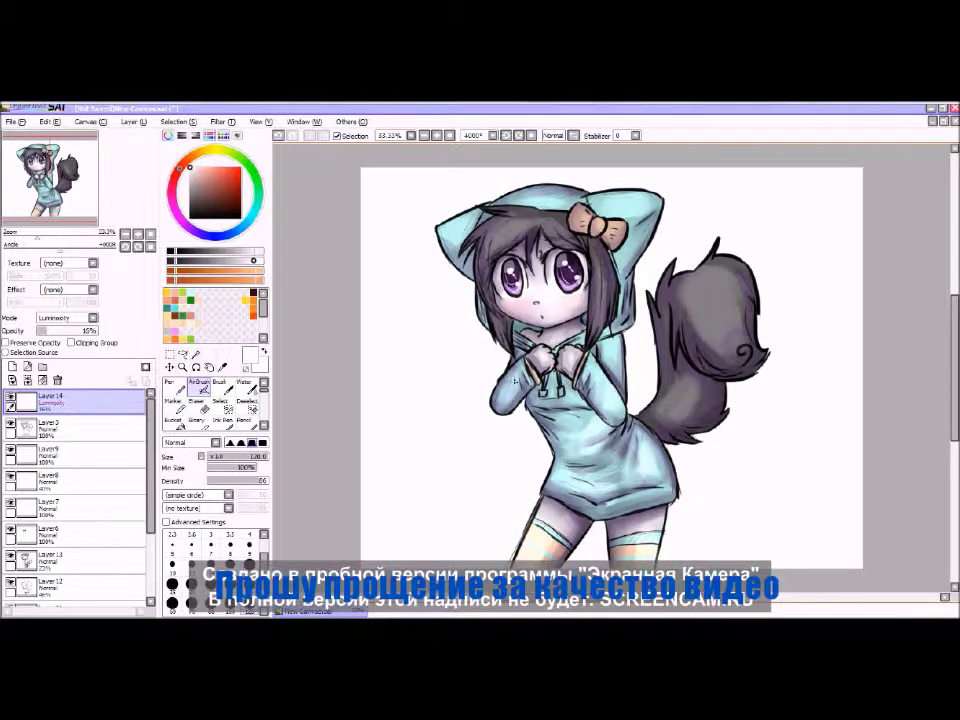
key("w")
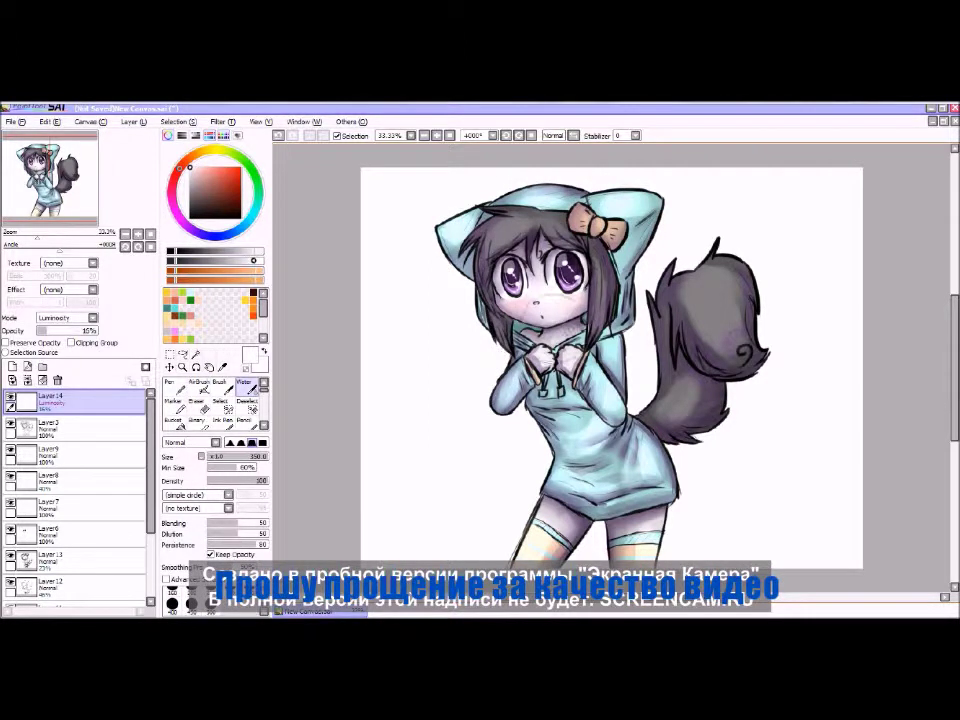
left_click_drag(528, 292, 548, 322)
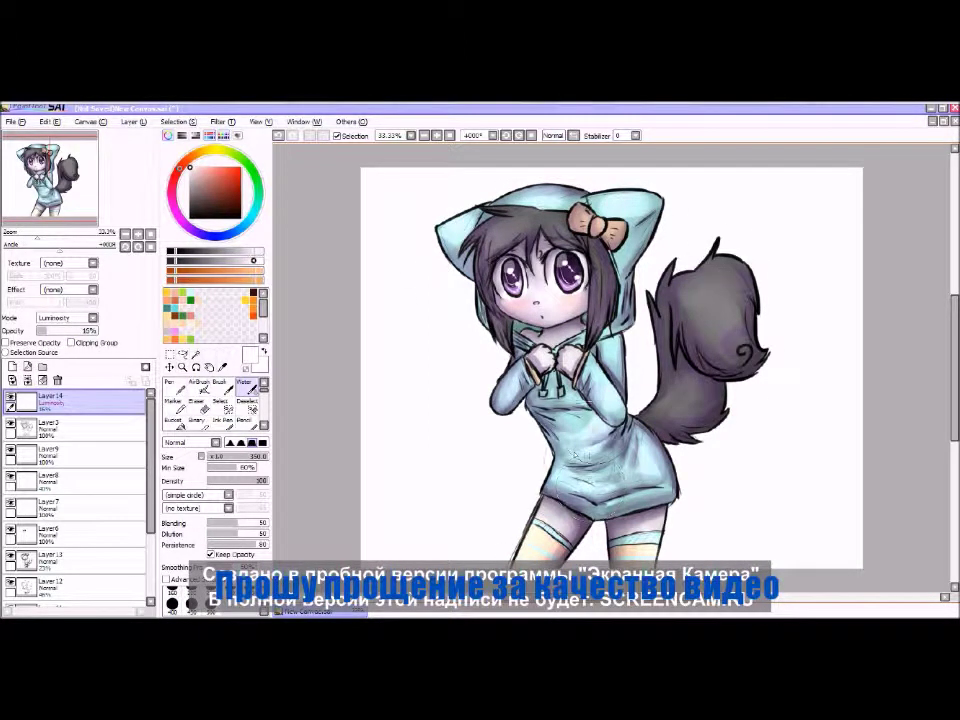
- Add white highlights to the eyes with the Pen at size 50 on a new 58% opacity top layer, blending with Water at size 120
left_click(12, 366)
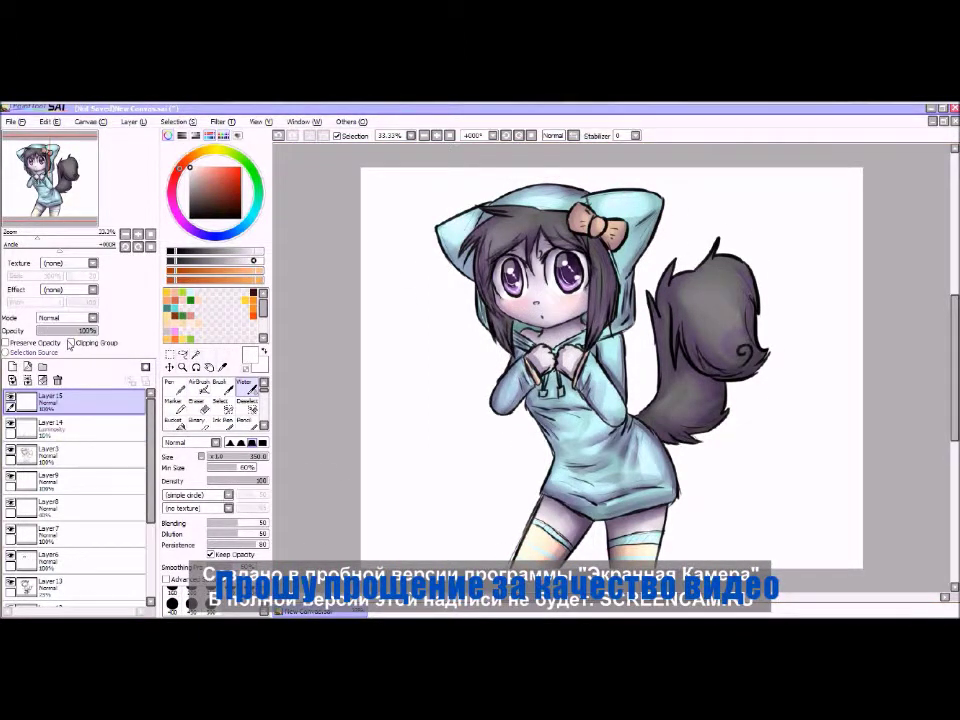
left_click(170, 385)
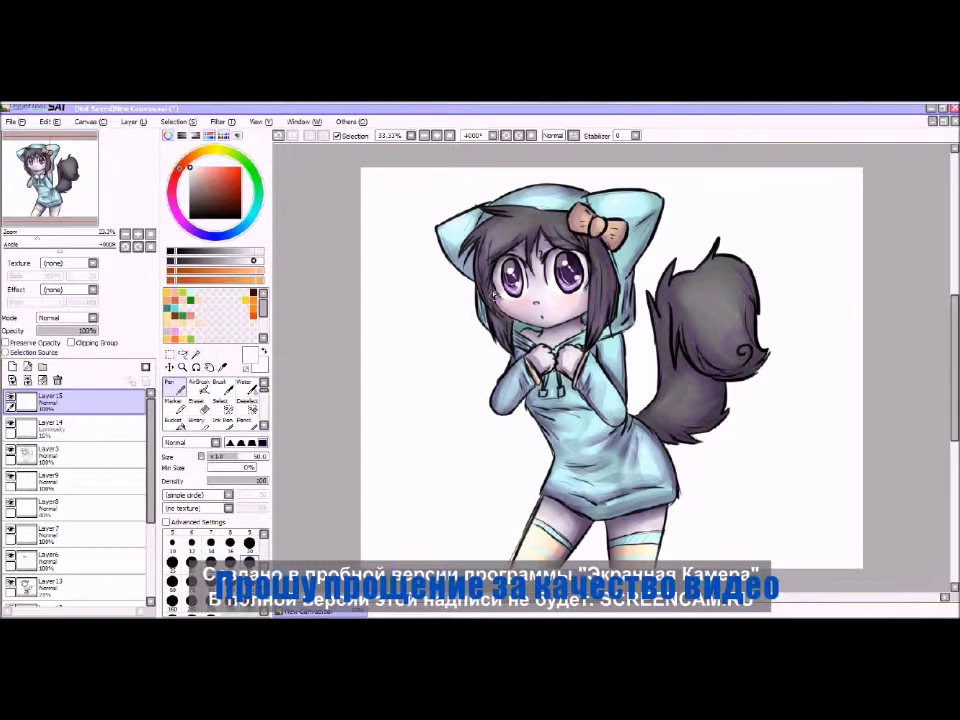
left_click(66, 330)
key("w")
left_click(172, 596)
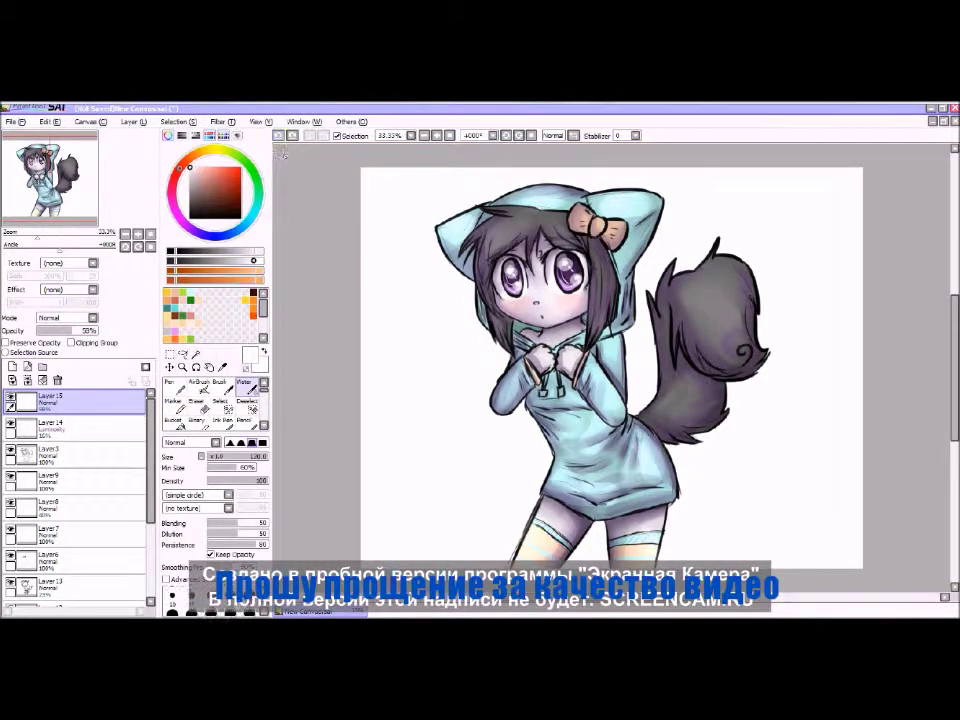
left_click_drag(503, 262, 525, 286)
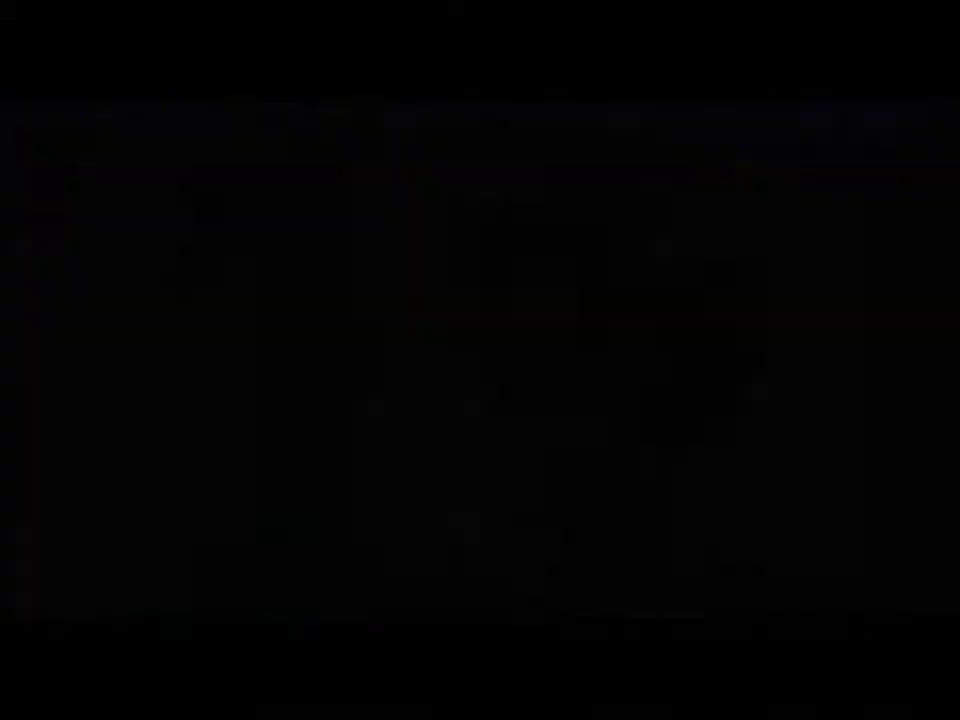